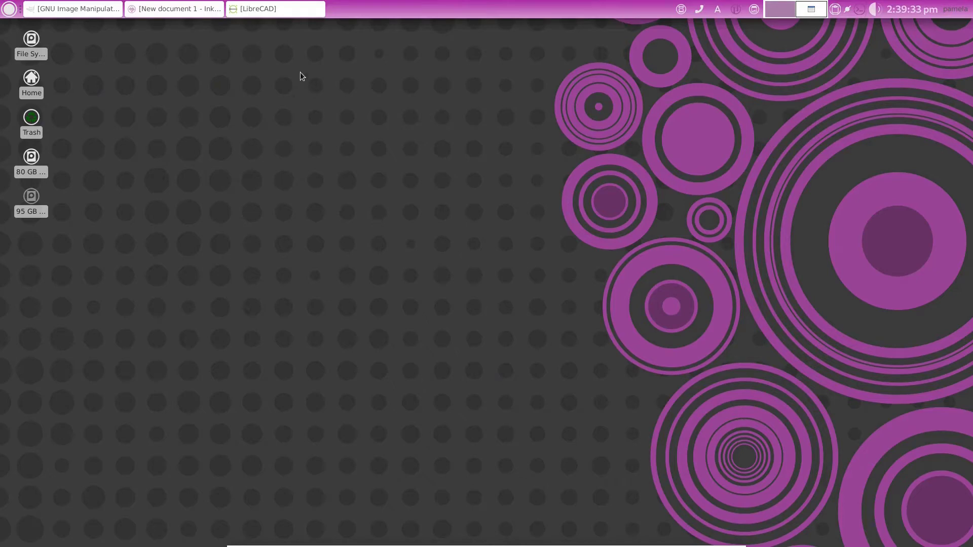
Switch back to the LibreCAD window showing the lock.dxf padlock drawing
key(alt+Tab)
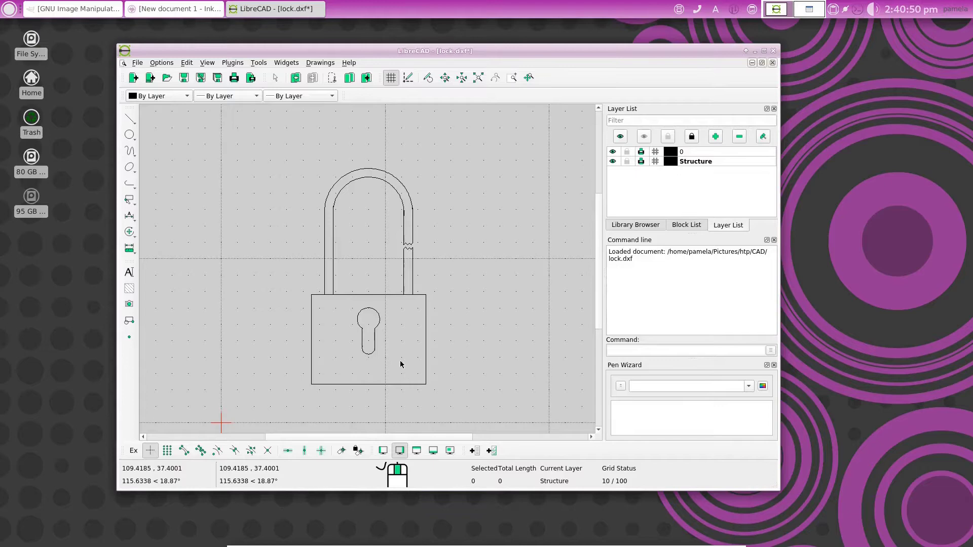
click(612, 162)
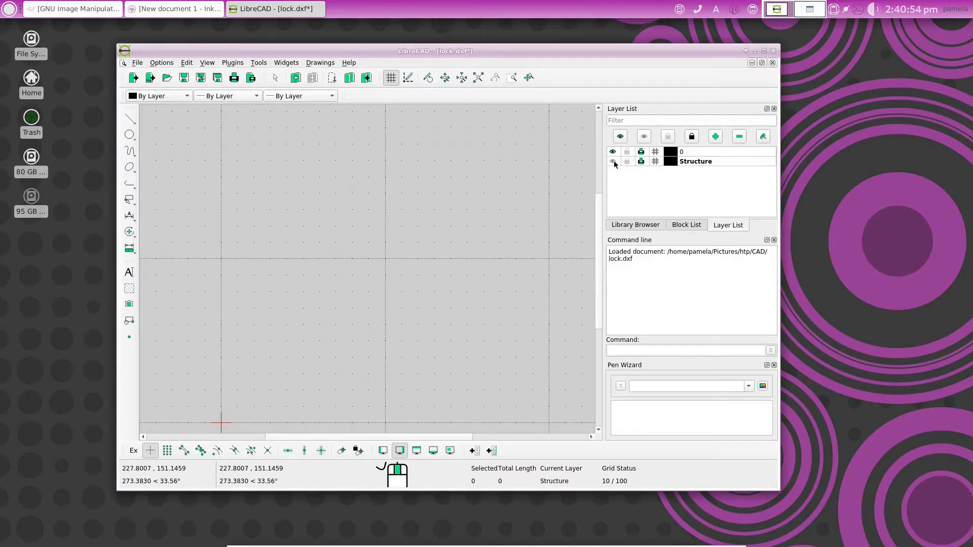
click(613, 161)
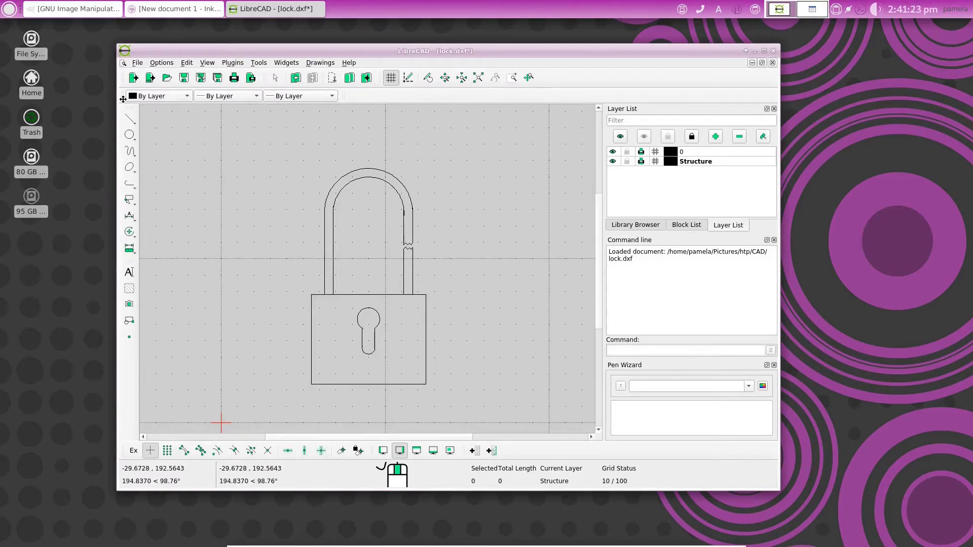
Draw a rectangle on the Structure layer enclosing the entire padlock
click(130, 119)
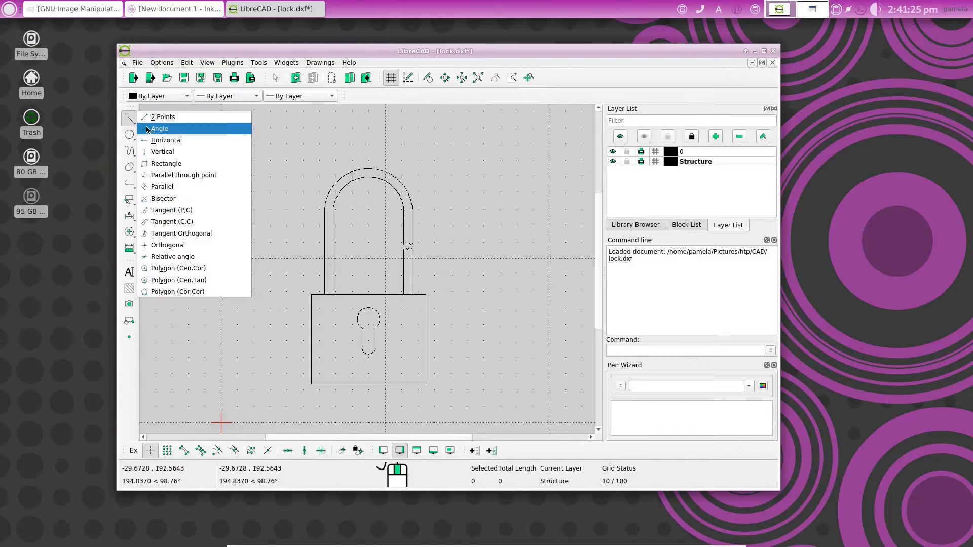
click(163, 164)
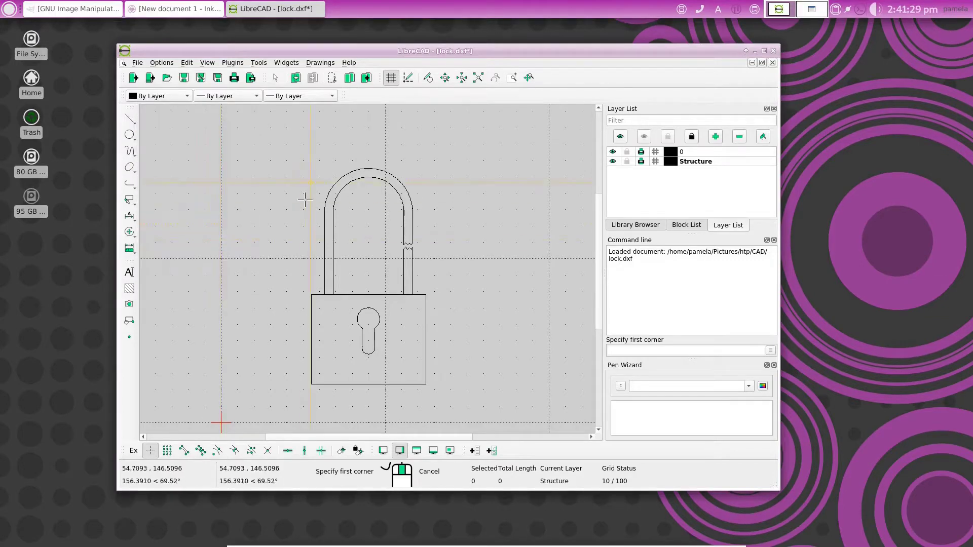
click(281, 399)
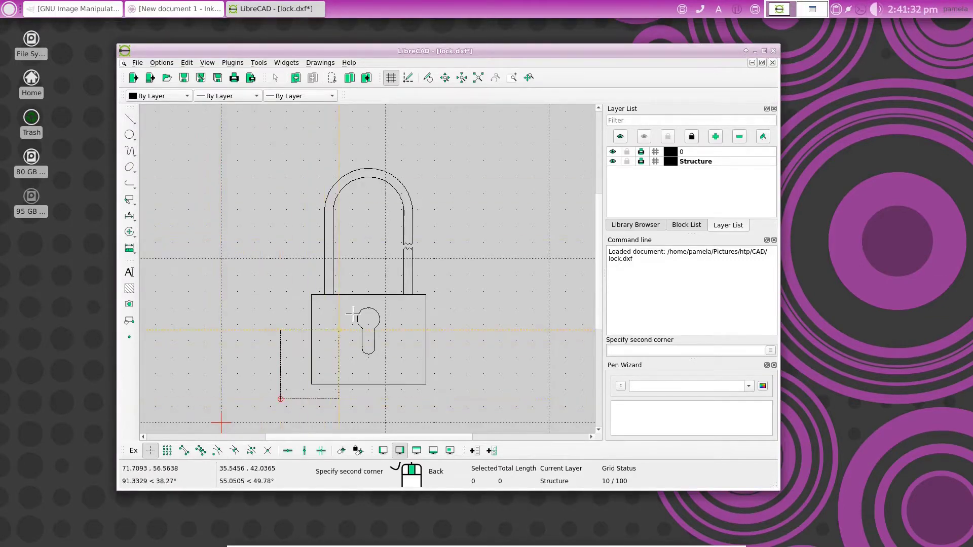
click(457, 152)
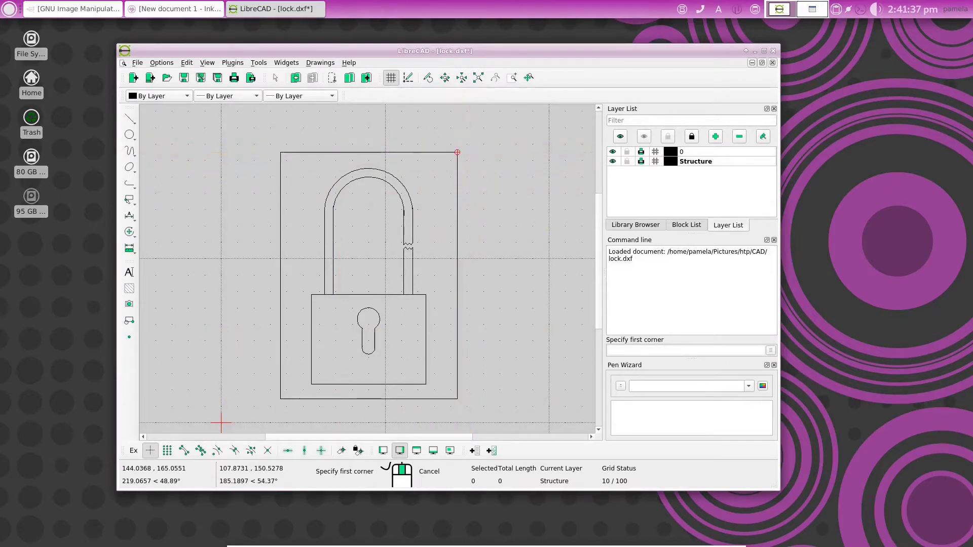
right_click(449, 400)
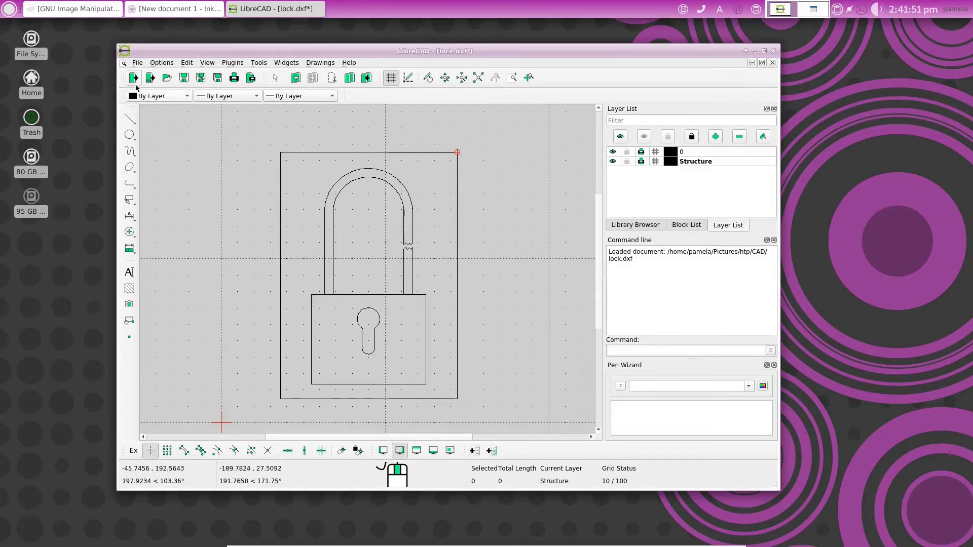
Export the drawing as a plain SVG named padlock to the Desktop
click(137, 62)
mouse_move(163, 163)
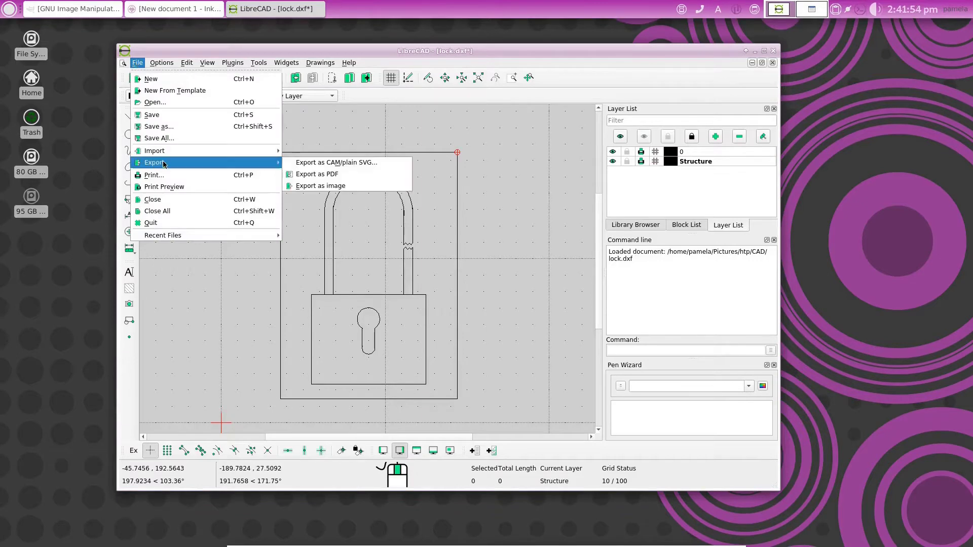
click(345, 162)
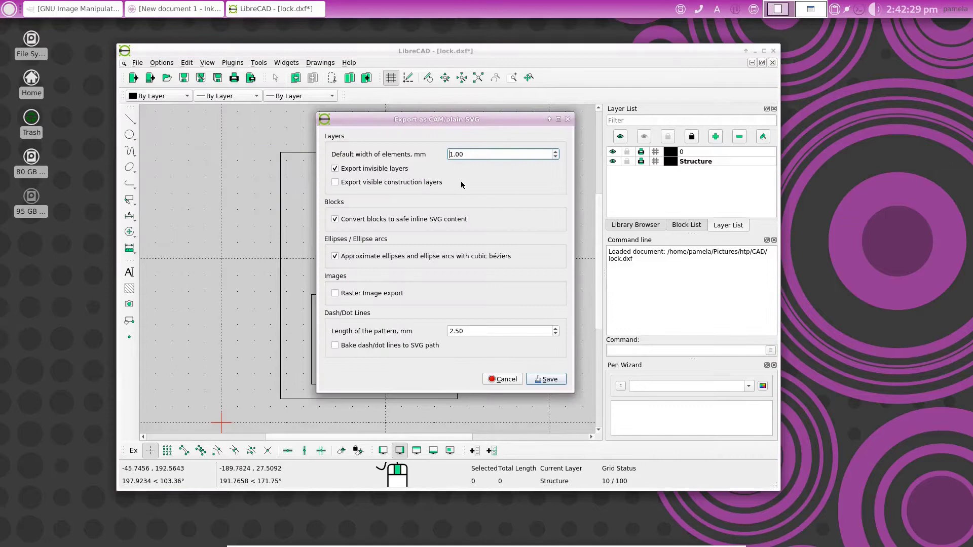
click(547, 380)
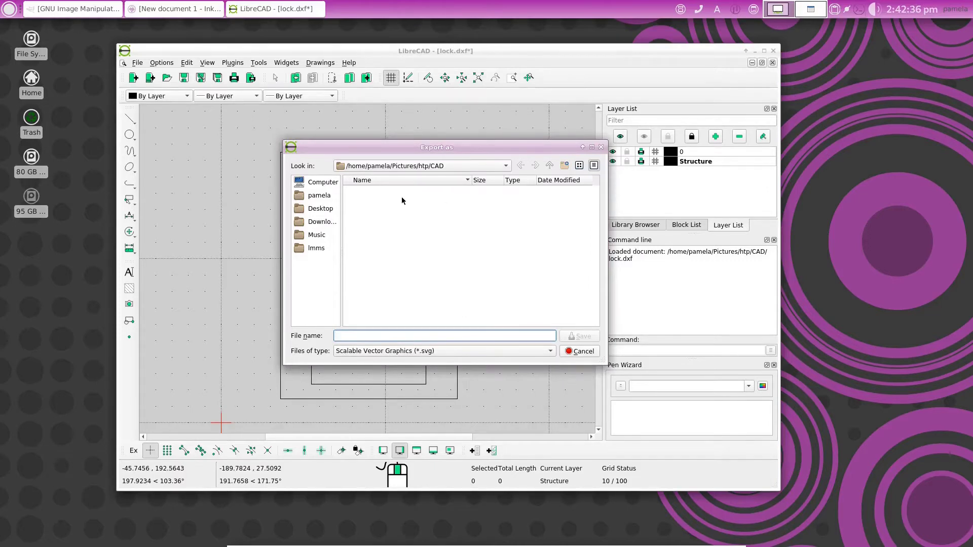
click(326, 211)
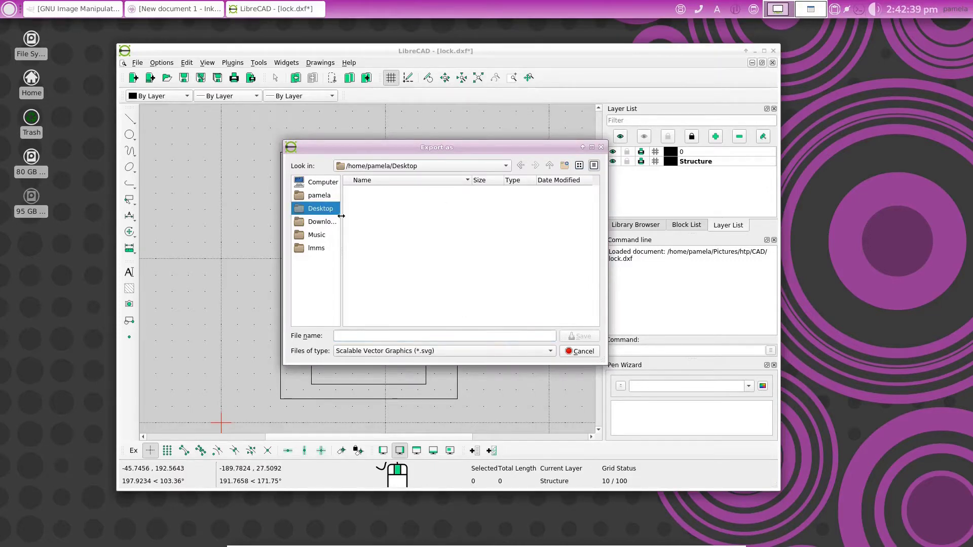
click(344, 340)
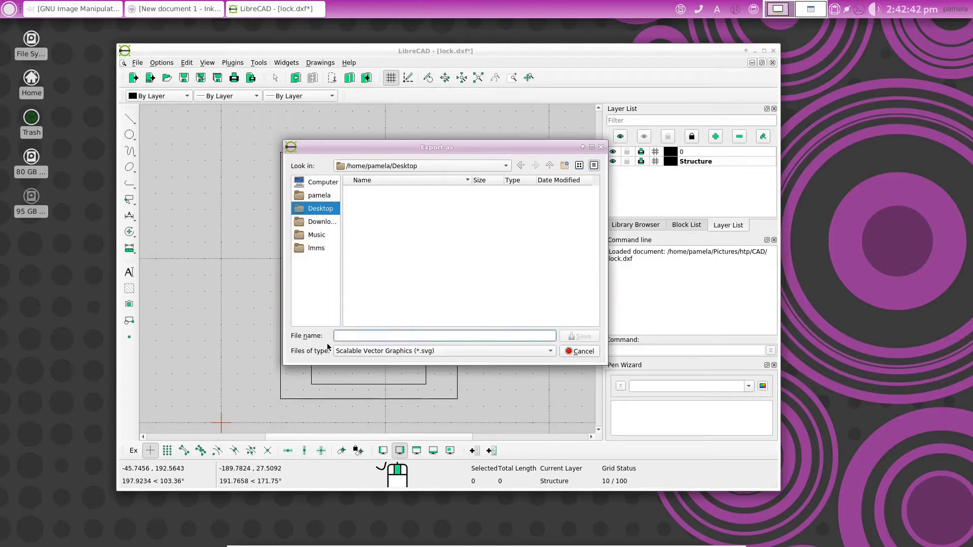
text(padlock)
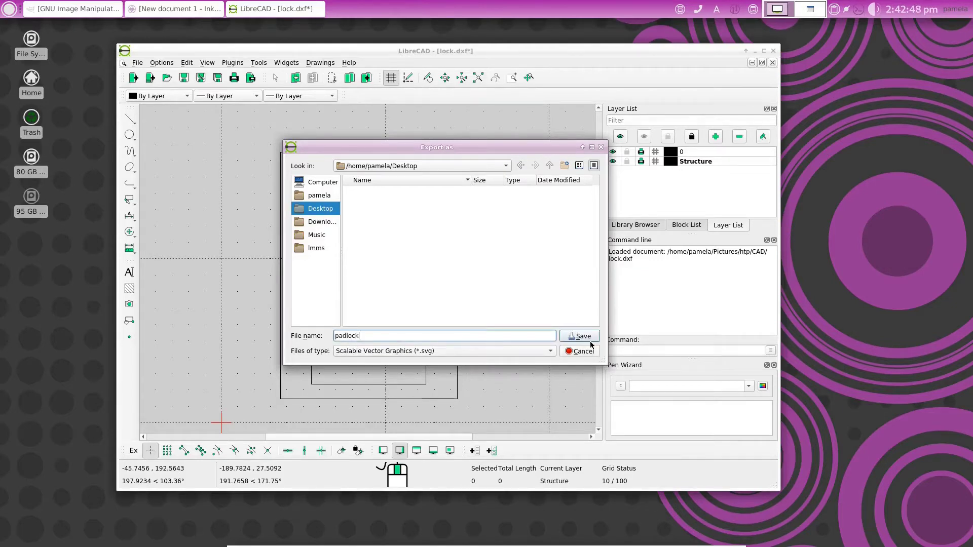
click(583, 337)
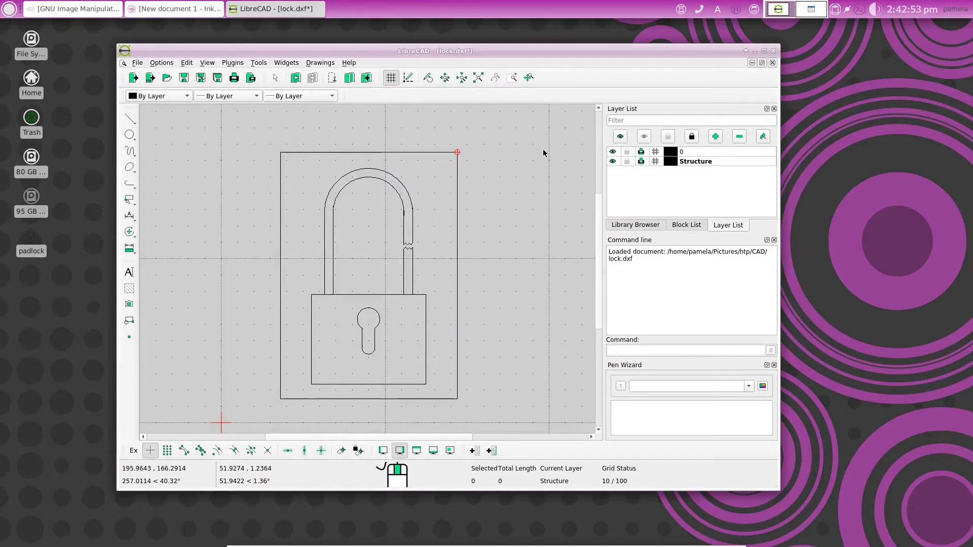
Open padlock.svg from the Desktop in GIMP, rendered at 500×500 px
click(755, 51)
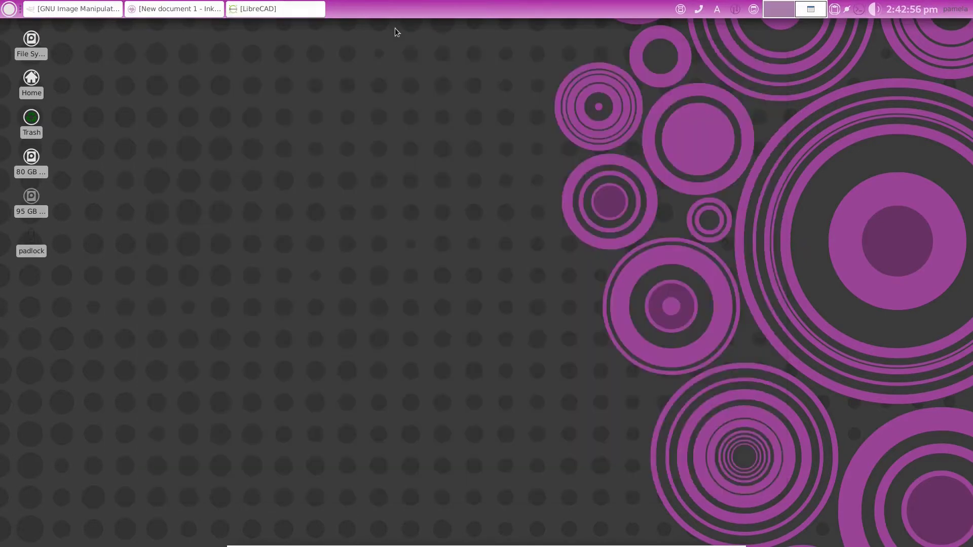
click(96, 8)
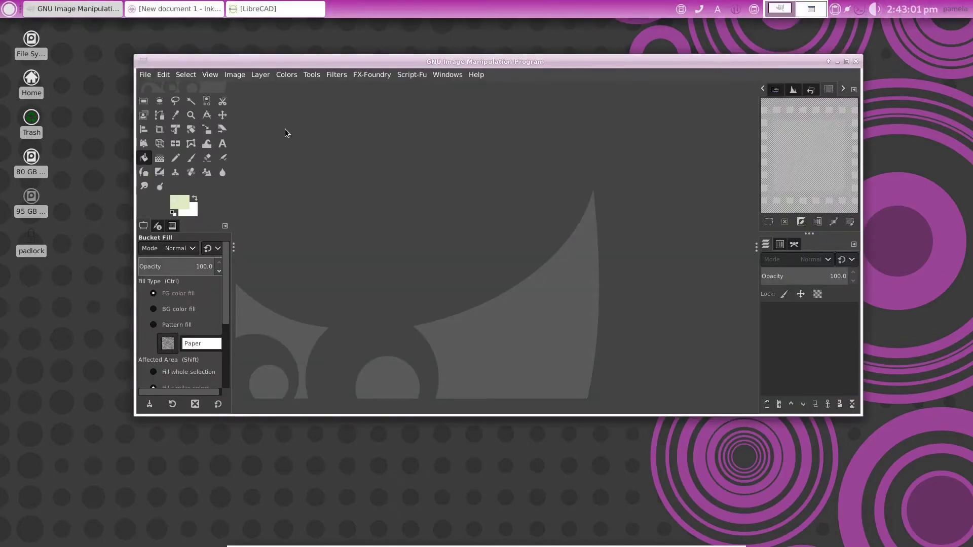
click(146, 75)
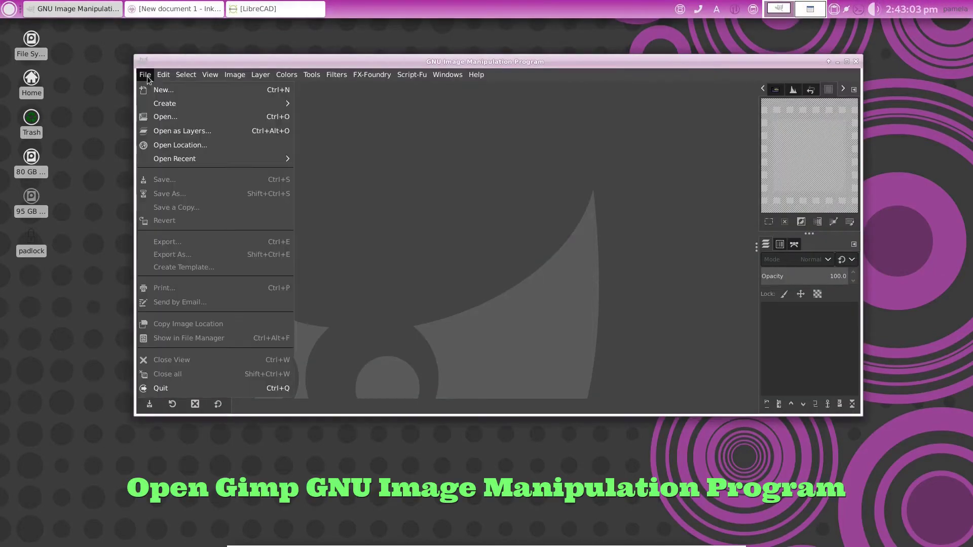
click(165, 117)
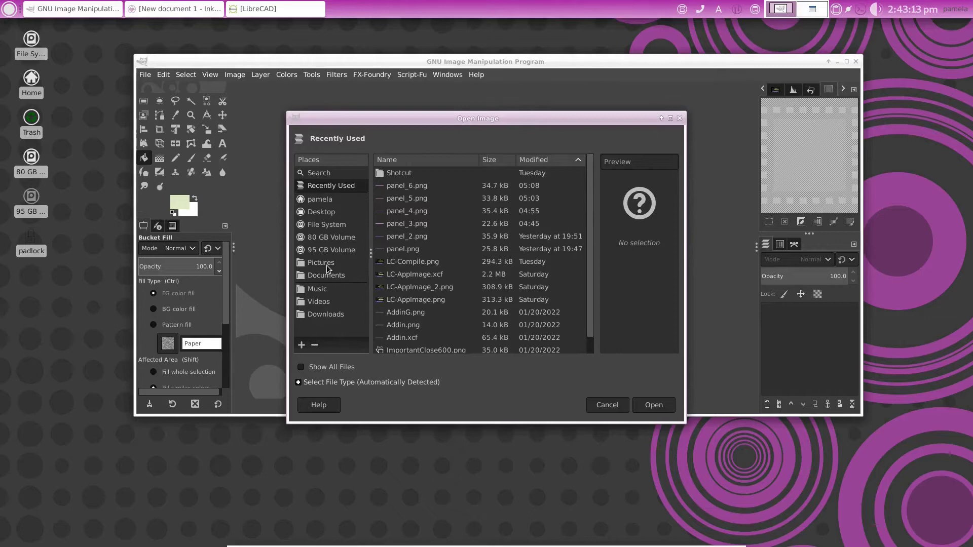
click(330, 213)
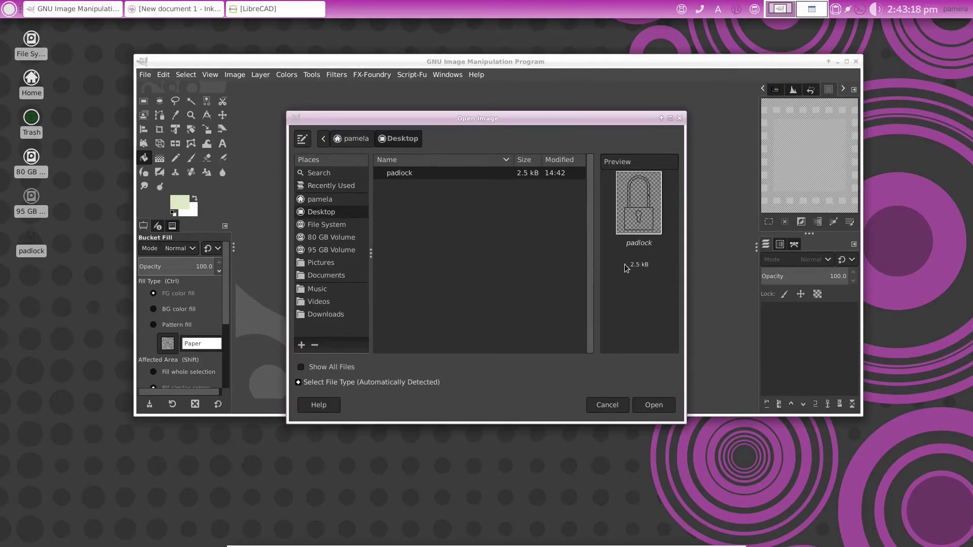
click(653, 405)
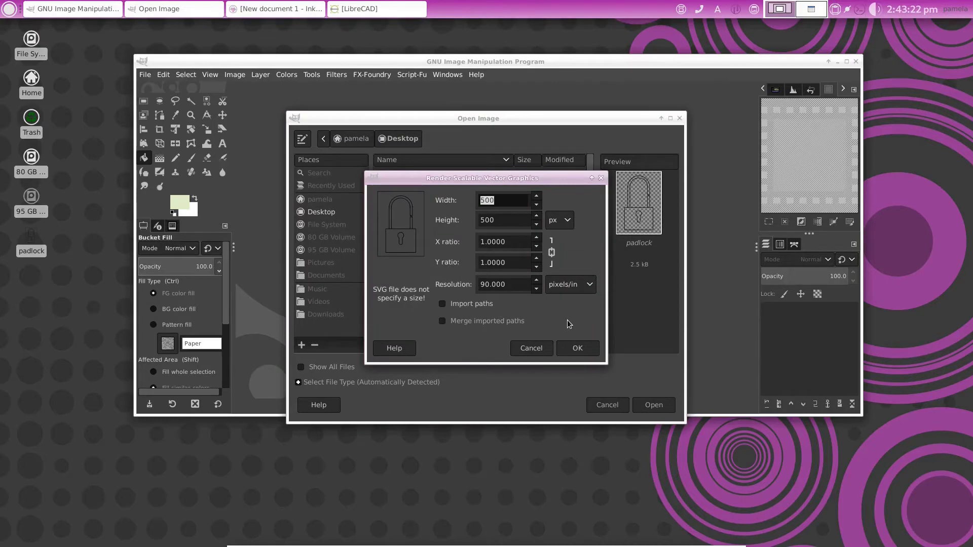
click(576, 346)
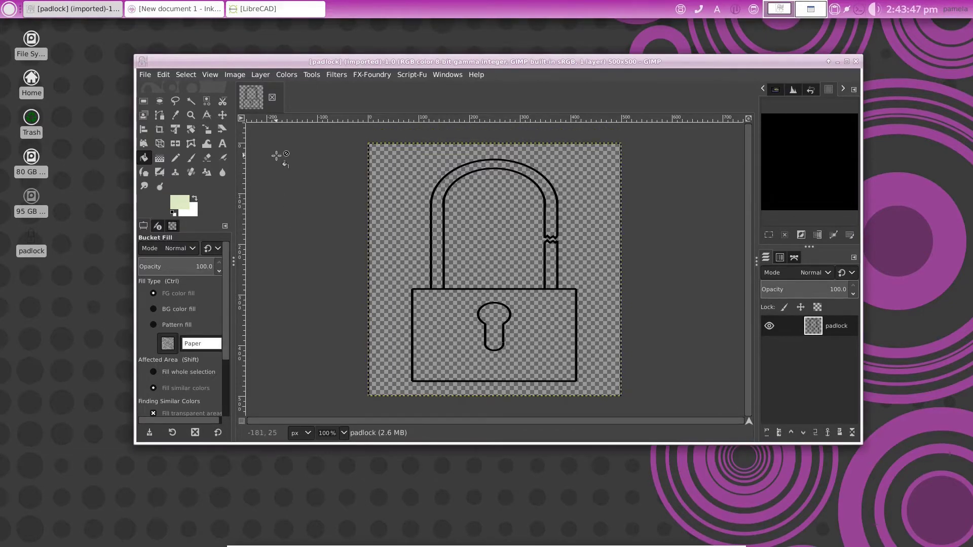
Scale the image to 400 px wide by 500 px tall with the chain unlinked
click(235, 74)
mouse_move(237, 137)
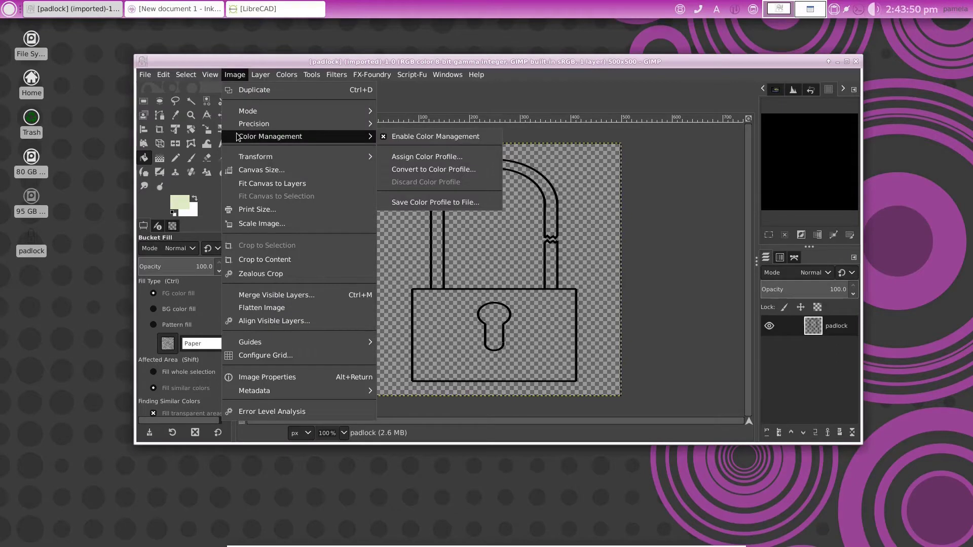
click(299, 224)
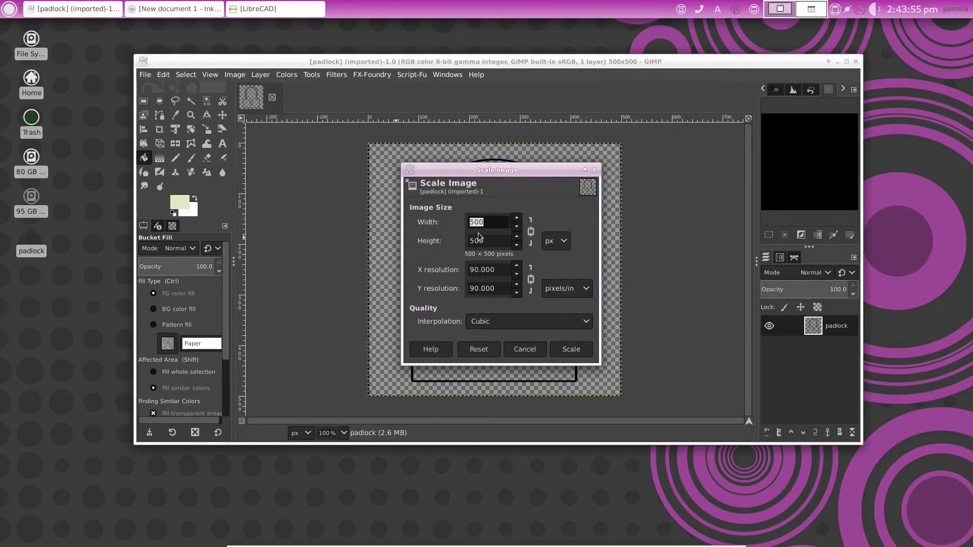
click(517, 227)
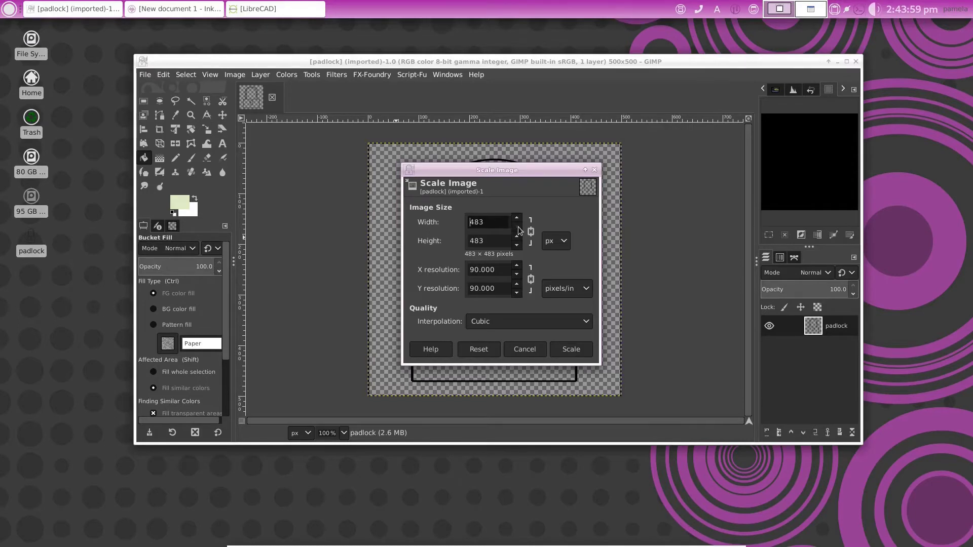
drag(518, 228, 519, 232)
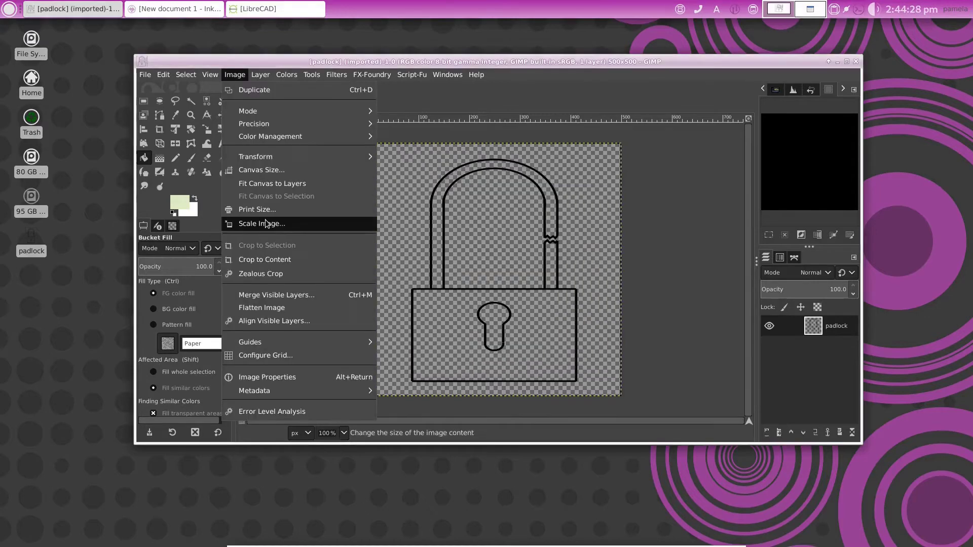
click(255, 222)
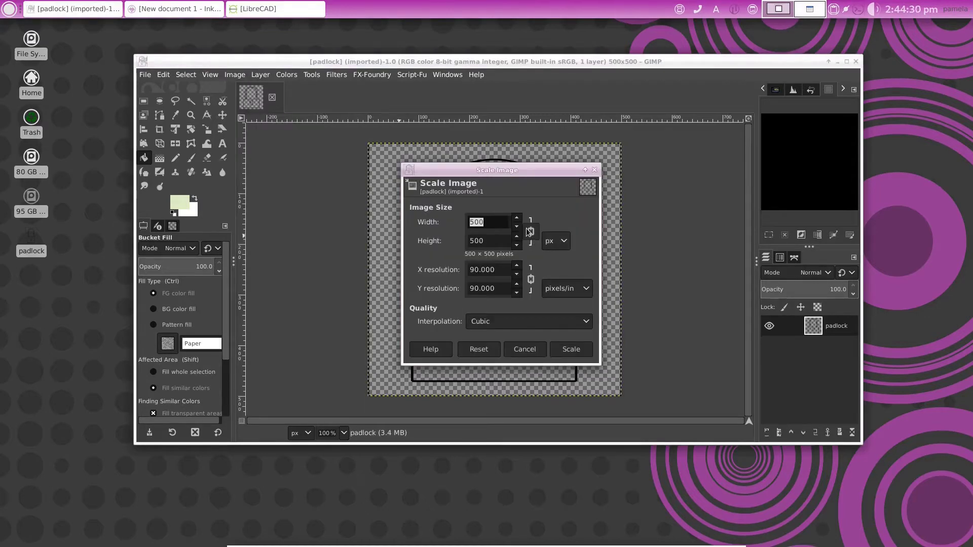
click(530, 231)
click(477, 222)
key(BackSpace)
text(4)
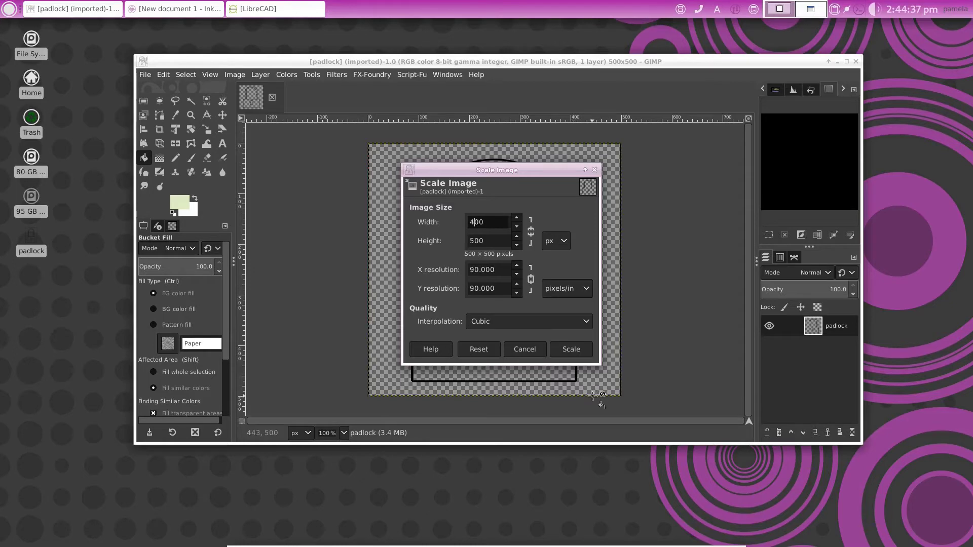
click(571, 349)
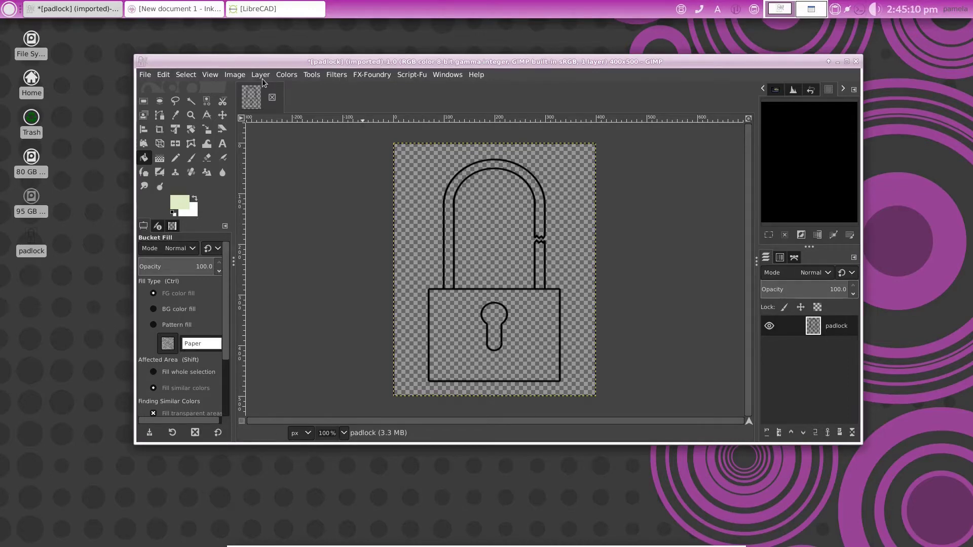
Zoom to 200% and sample the light grey a4a3a3 as the foreground colour
click(344, 434)
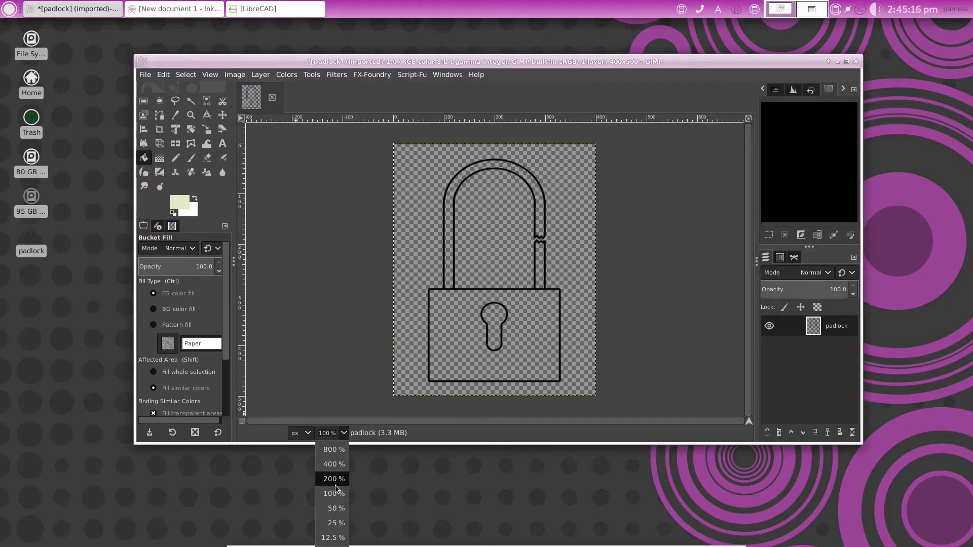
click(334, 479)
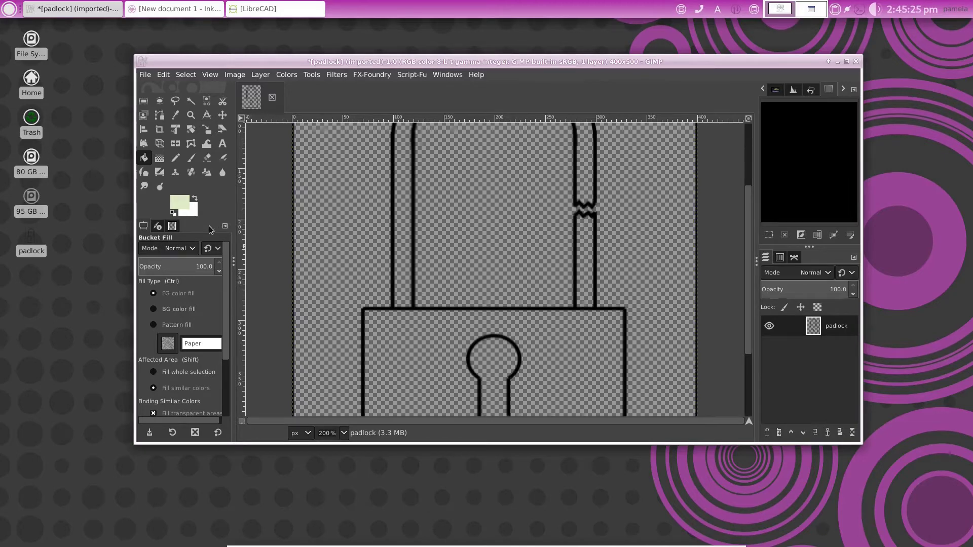
click(187, 205)
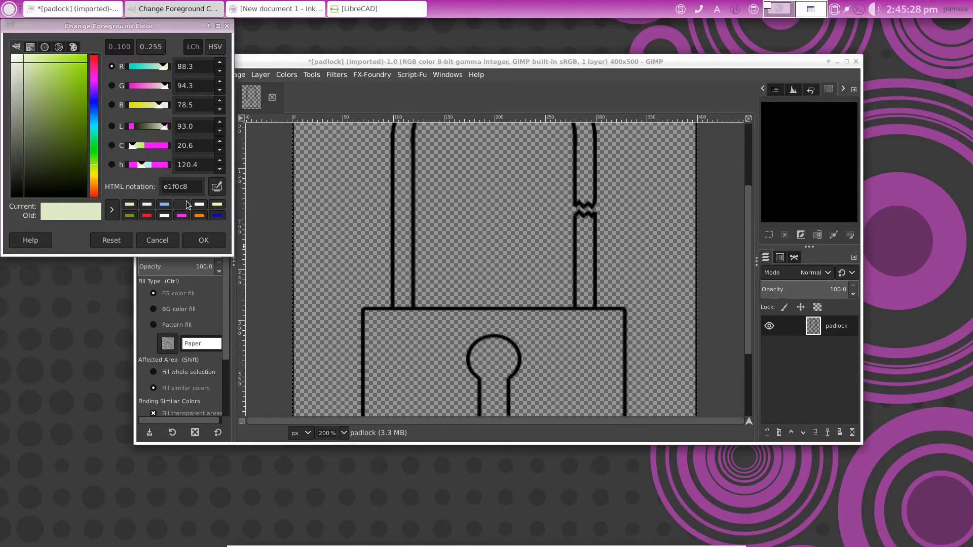
click(218, 187)
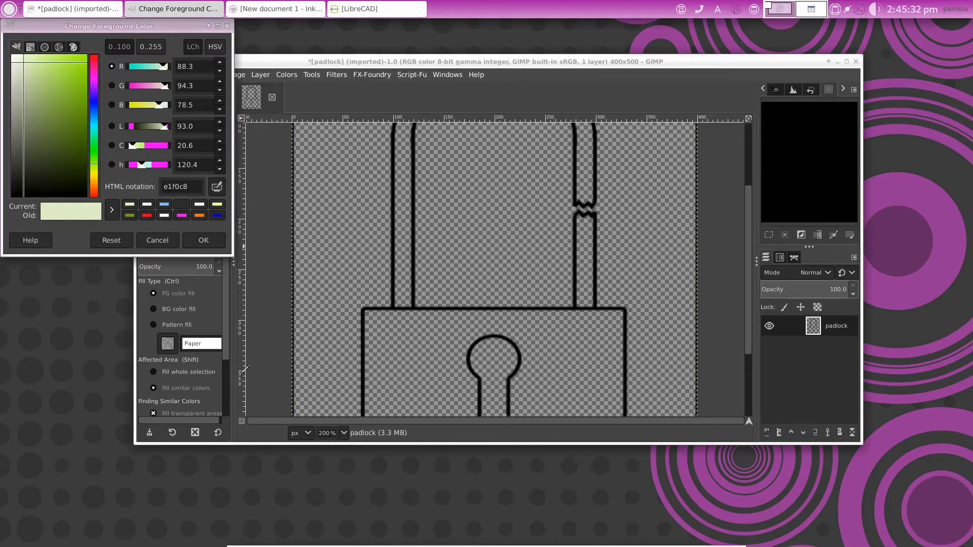
click(74, 209)
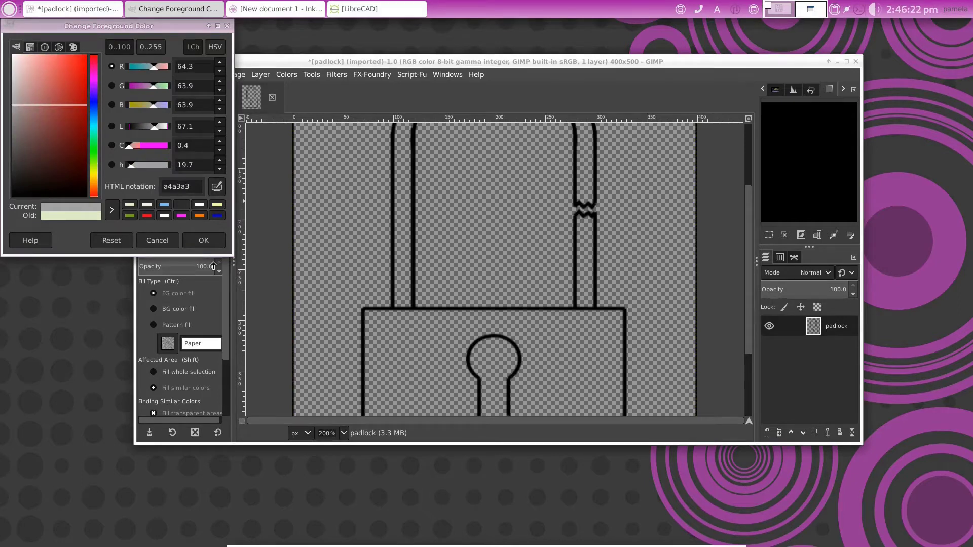
click(203, 241)
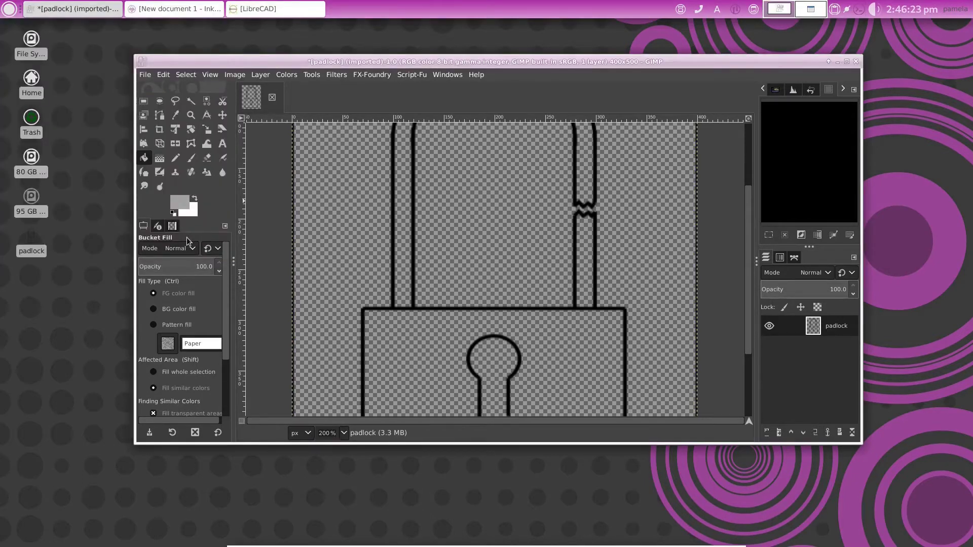
Fill the padlock's black outline with the grey, maximizing the image window
click(190, 100)
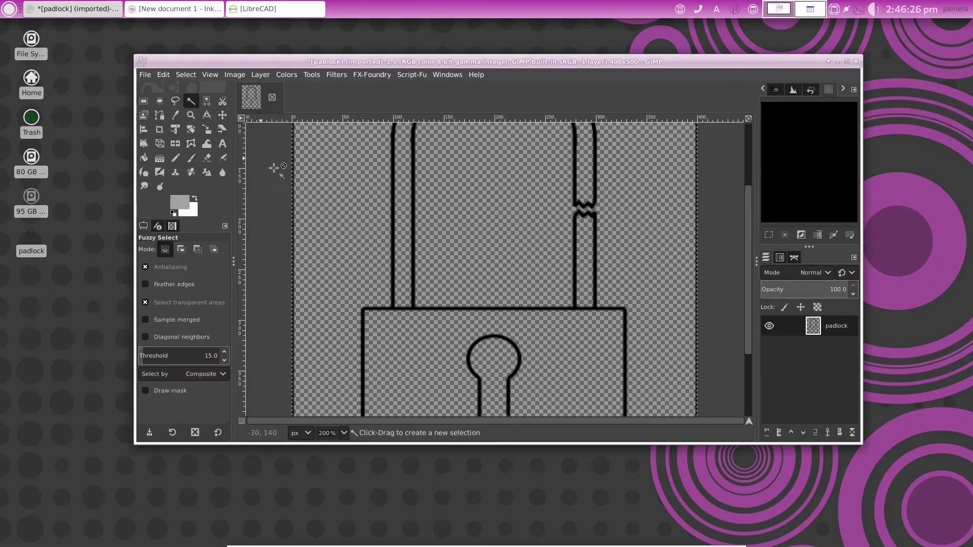
click(393, 308)
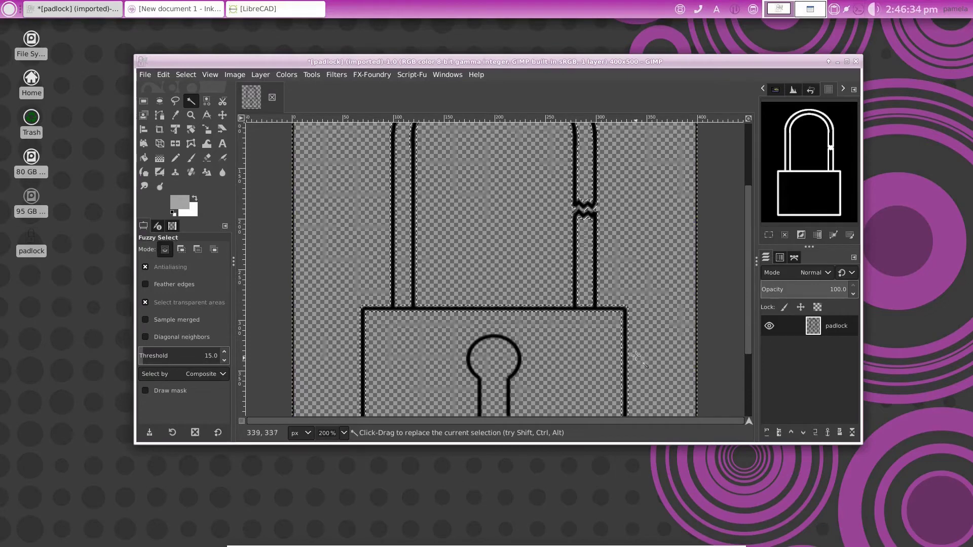
click(847, 62)
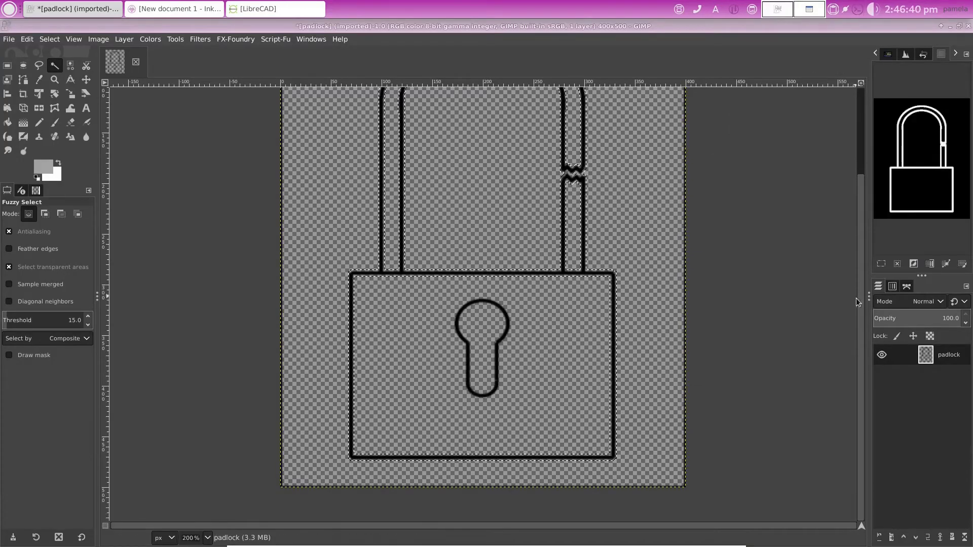
scroll(433, 131, up, 2)
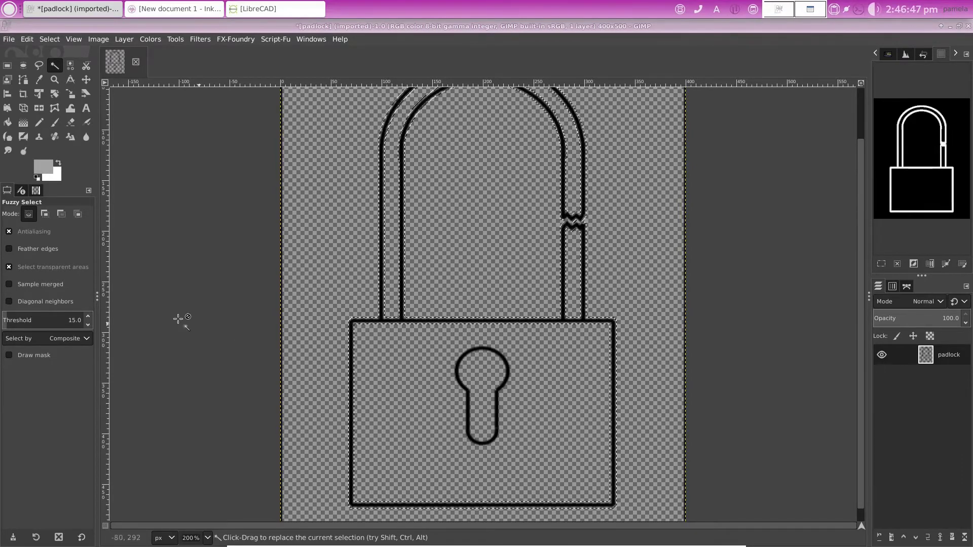
click(8, 122)
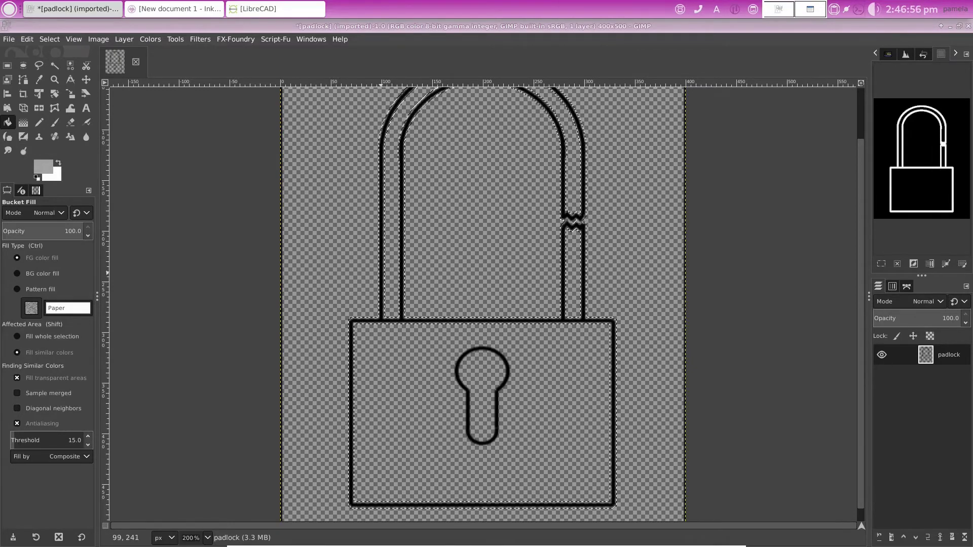
click(382, 272)
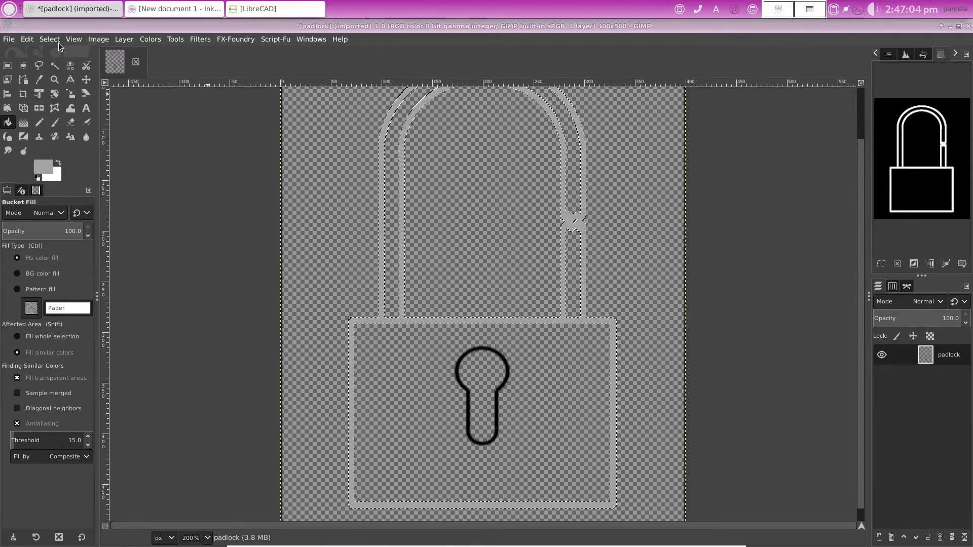
Deselect, then fill the keyhole's black outline with the same grey
click(58, 41)
click(61, 68)
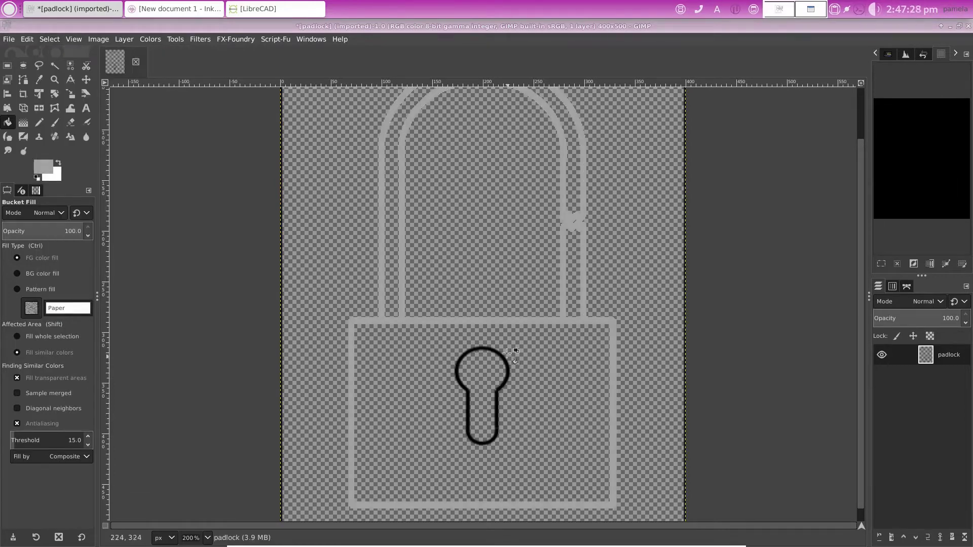
click(55, 66)
click(501, 355)
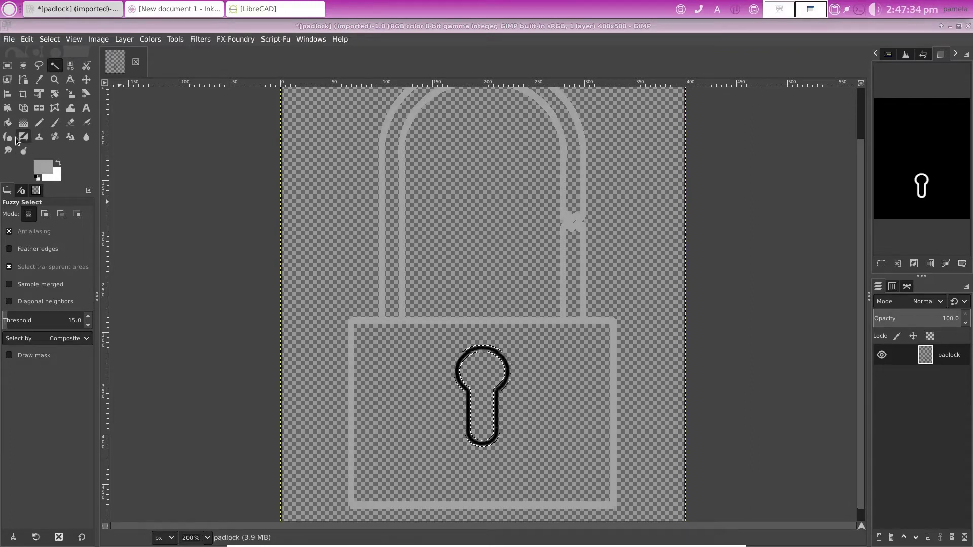
click(8, 122)
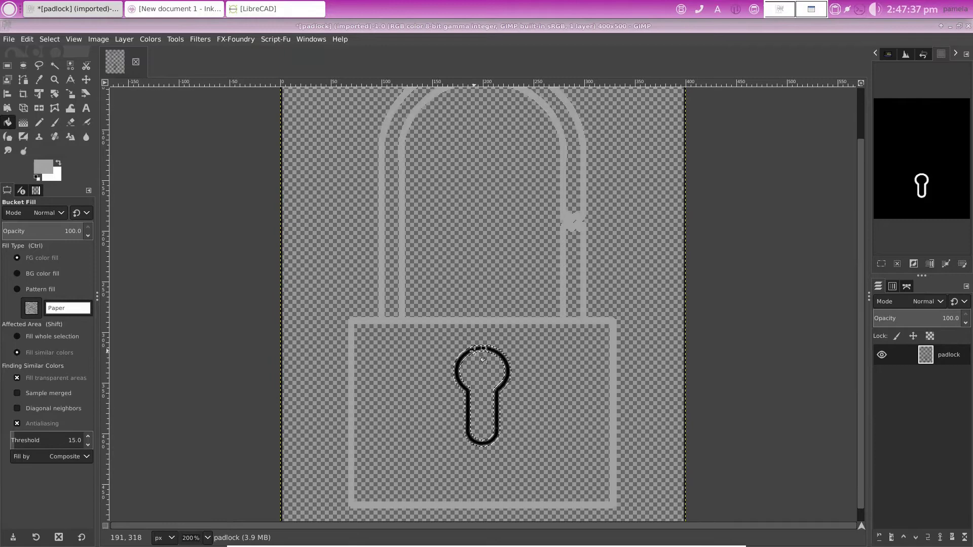
shift+click(321, 327)
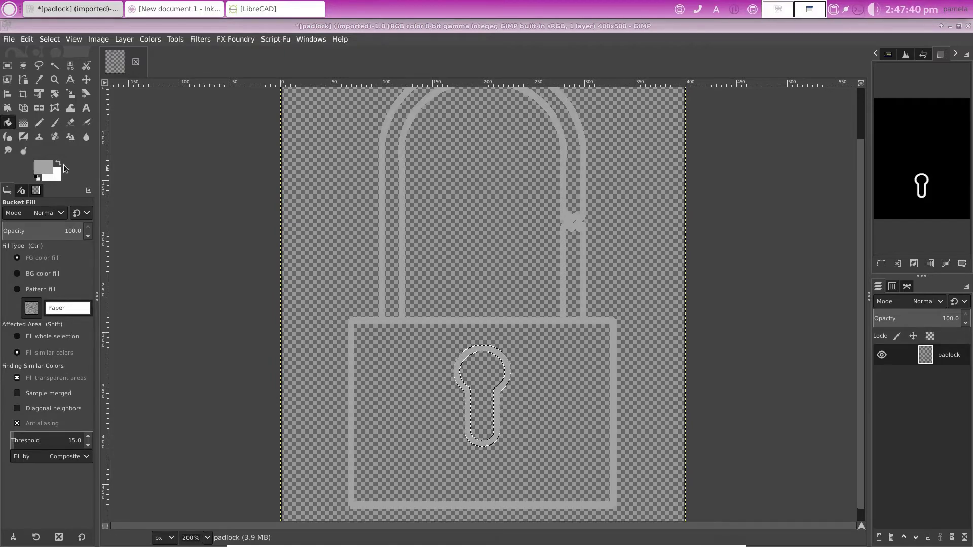
Clear the selection and set the foreground colour to the recent orange f77807
click(49, 39)
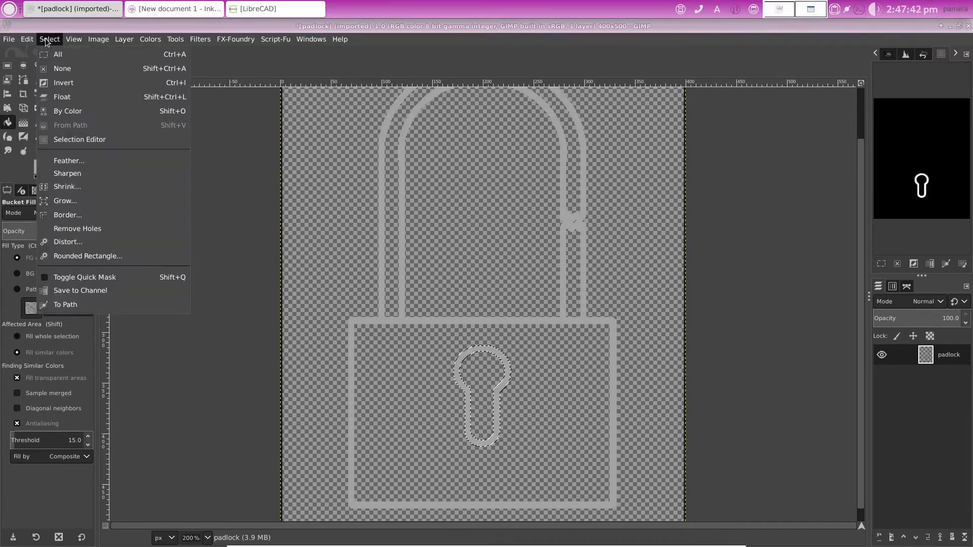
click(53, 65)
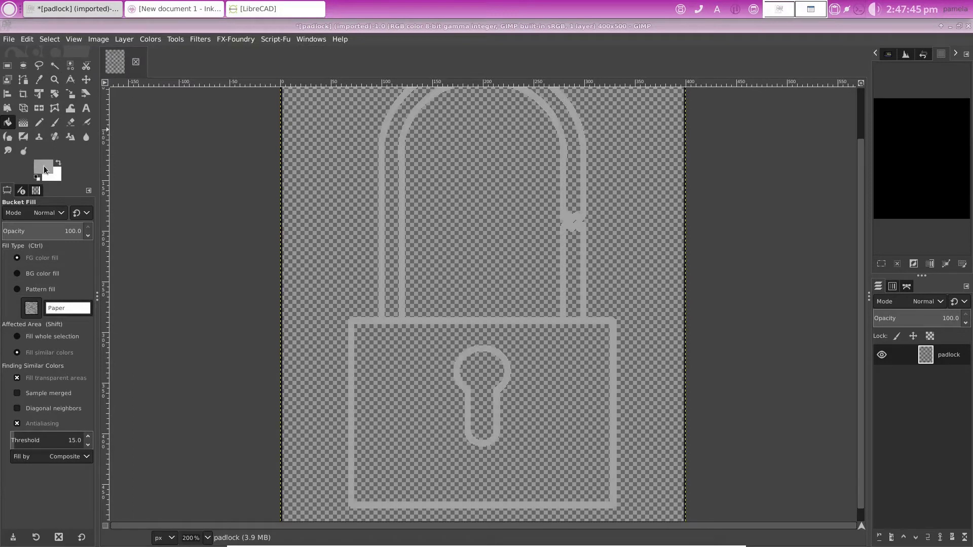
click(45, 169)
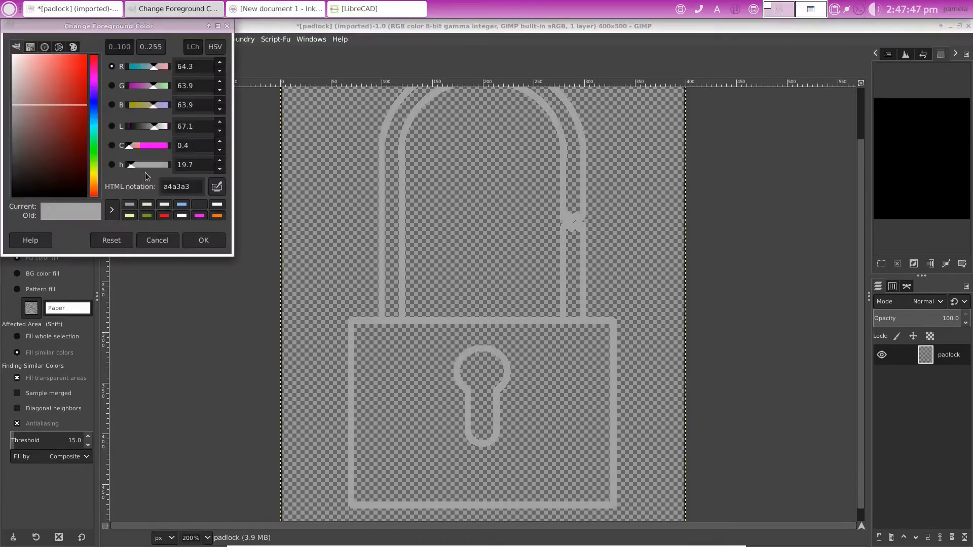
click(218, 217)
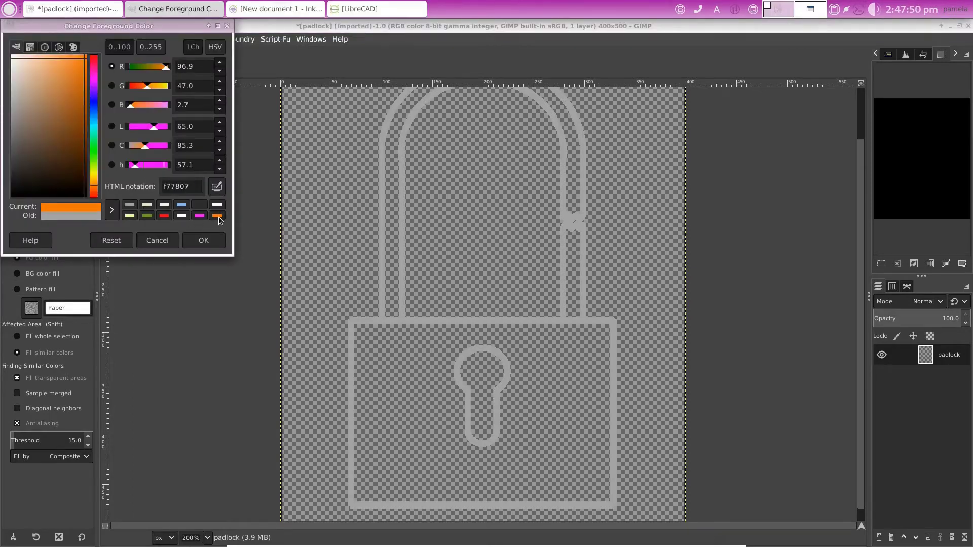
click(203, 240)
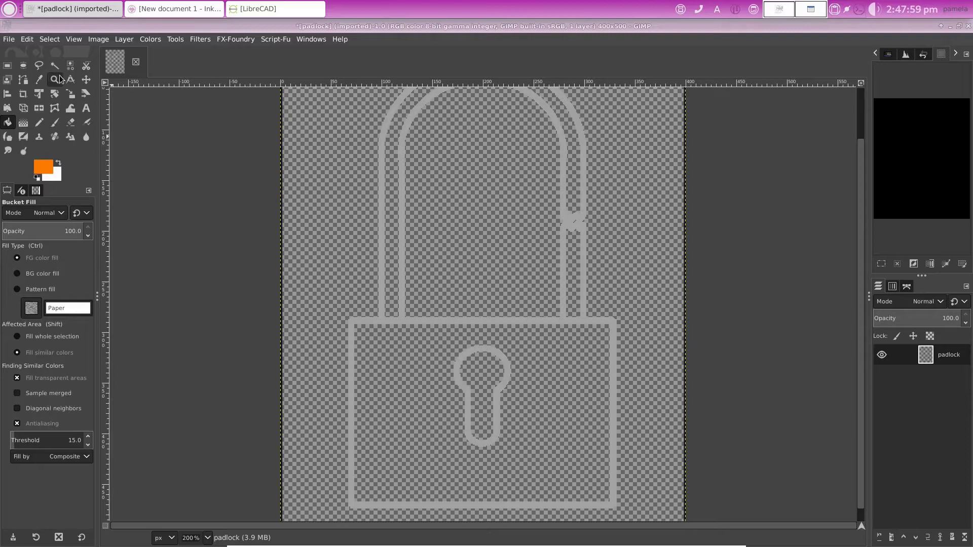
Fill the padlock body around the keyhole with the orange
key(u)
click(406, 357)
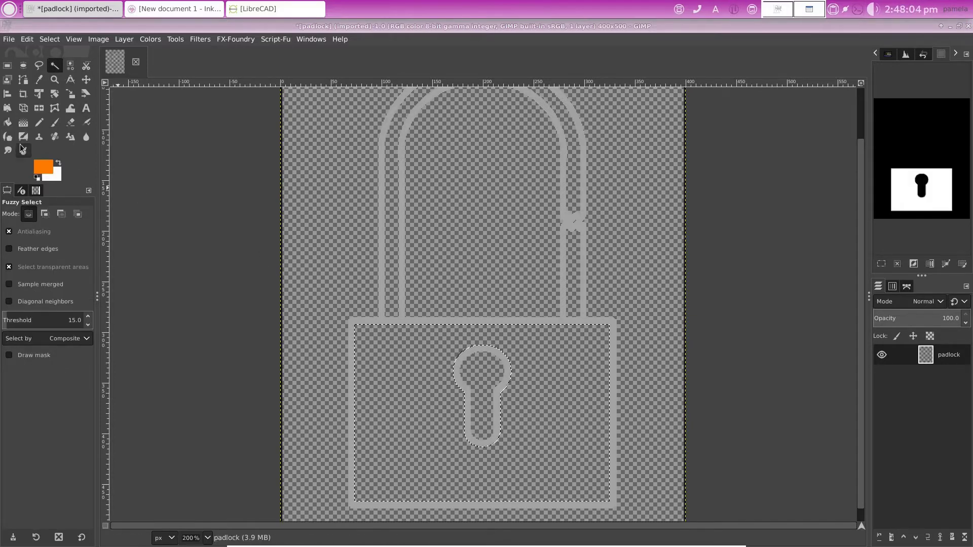
click(8, 123)
click(512, 404)
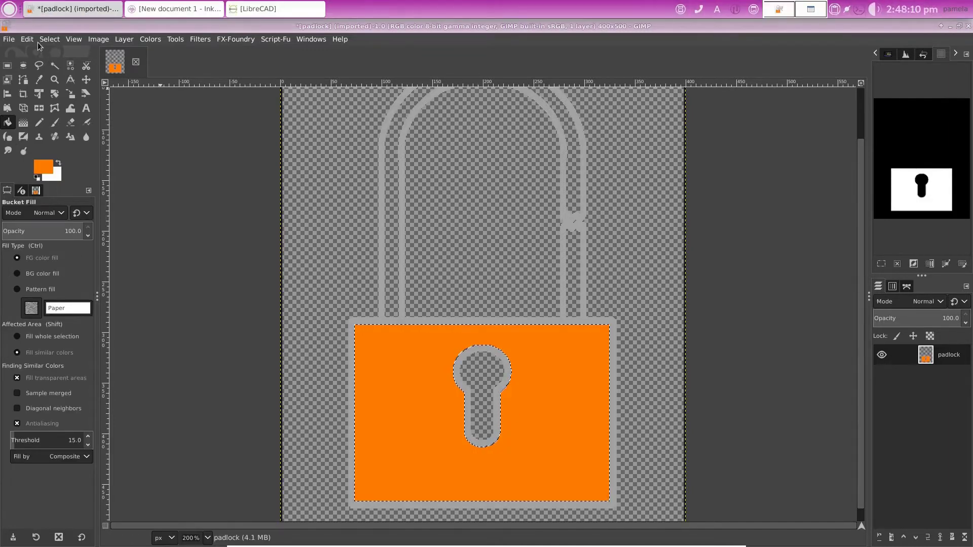
Choose a near-black foreground, fill the keyhole interior with it, then deselect
key(ctrl+shift+a)
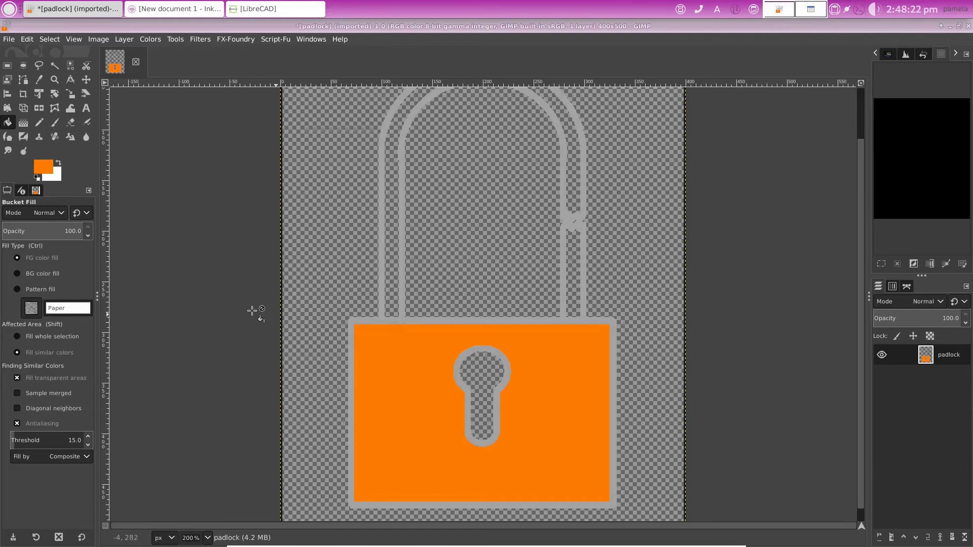
click(41, 170)
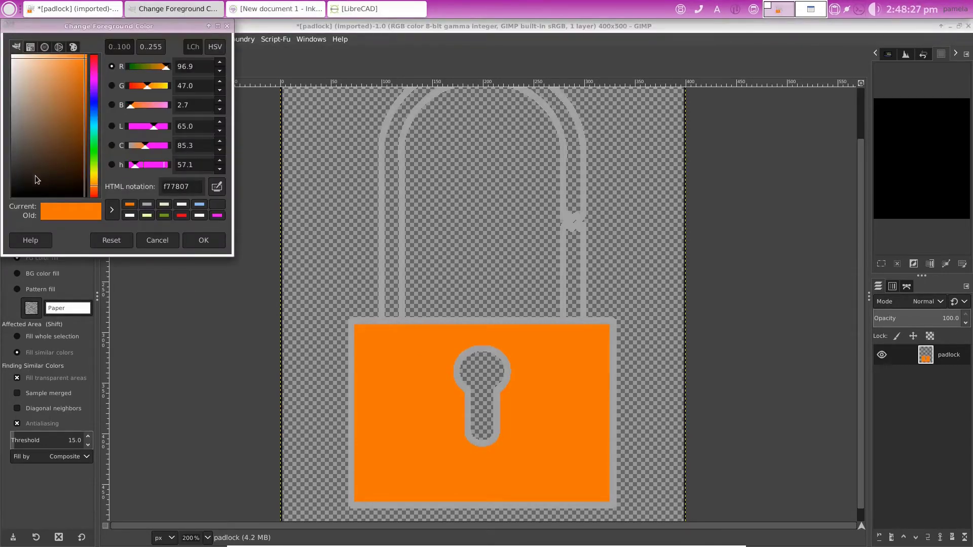
click(35, 175)
key(Return)
click(60, 67)
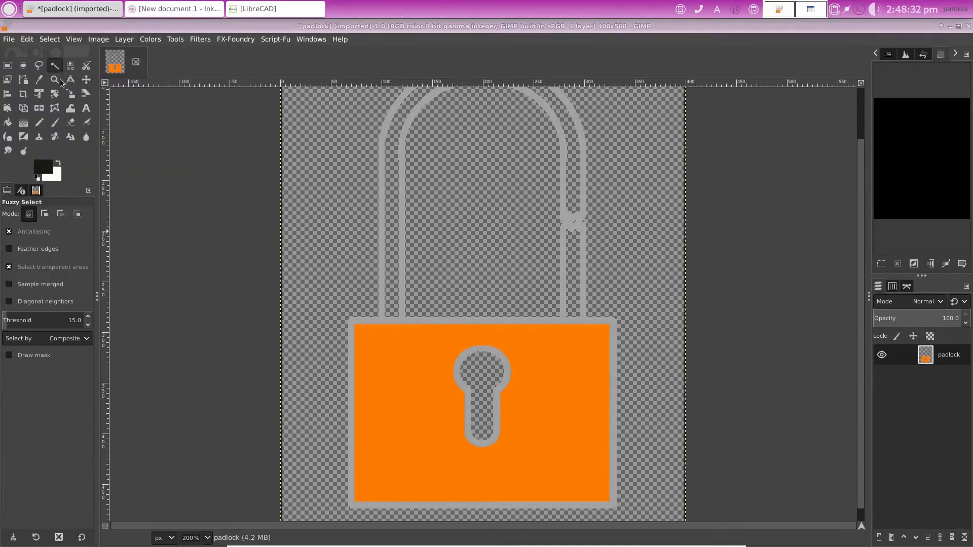
click(482, 385)
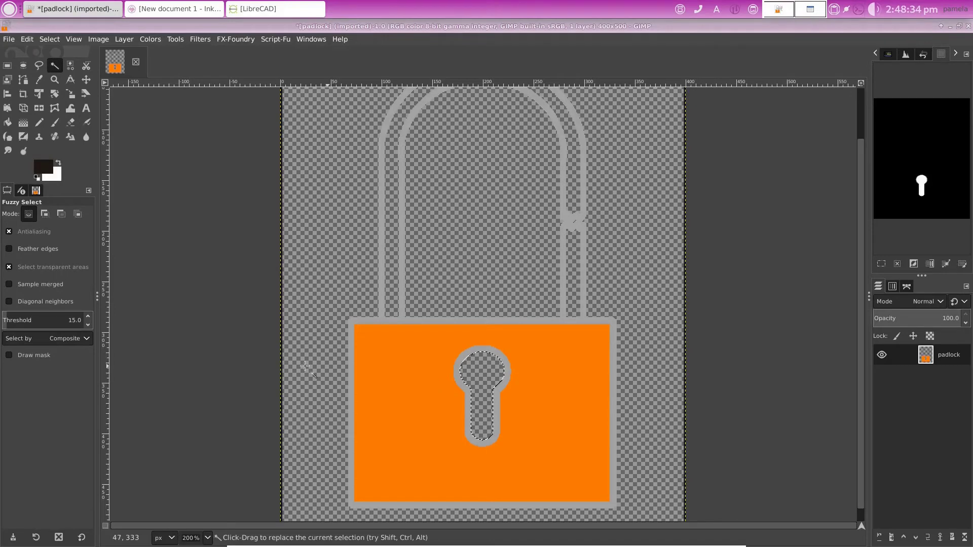
click(7, 122)
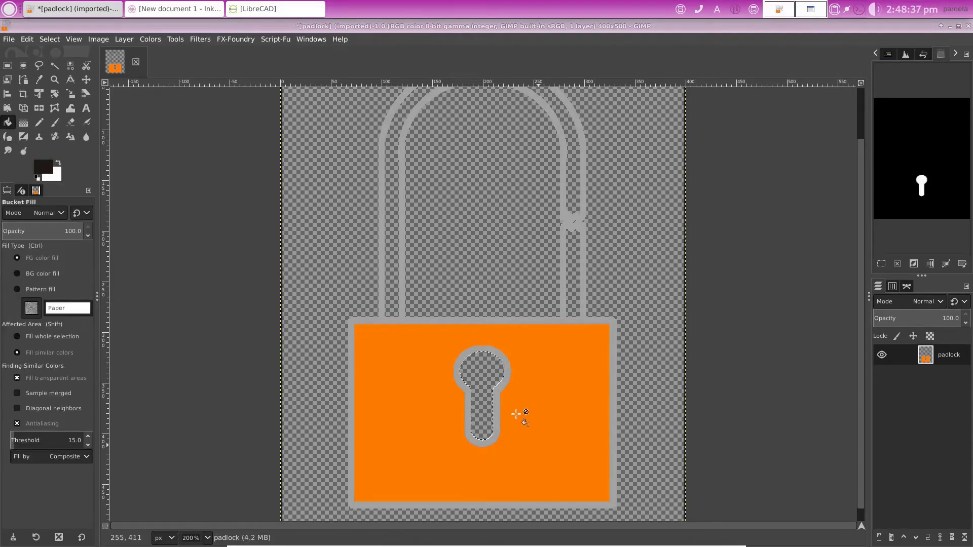
click(484, 405)
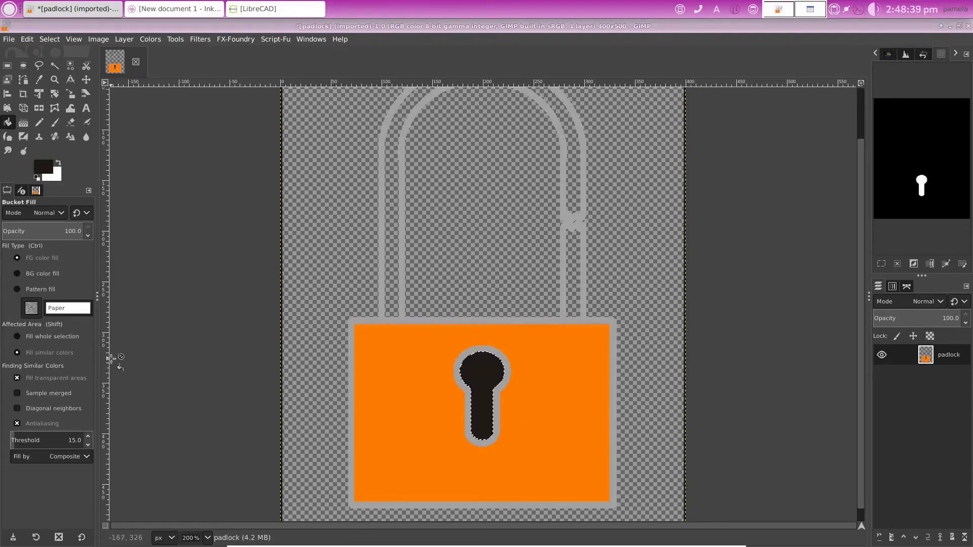
click(44, 38)
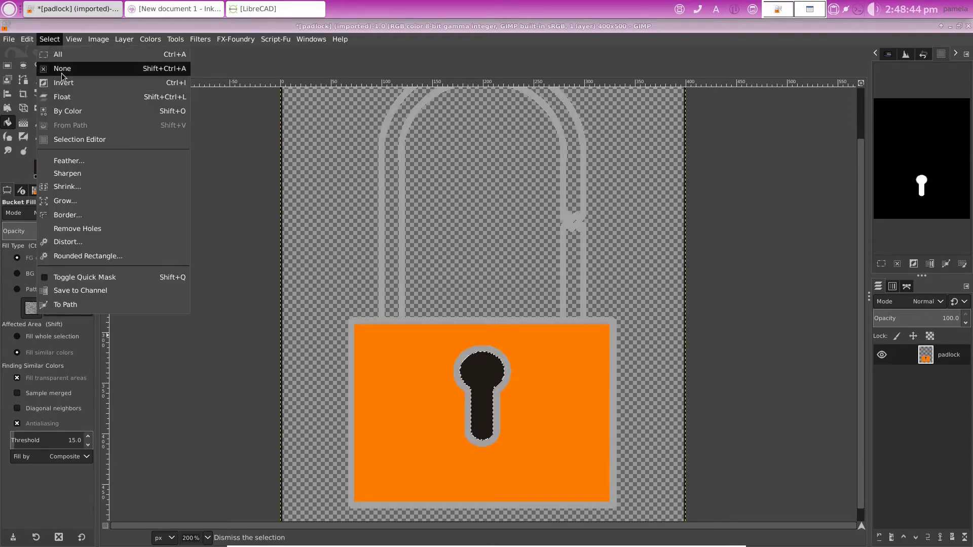
click(62, 71)
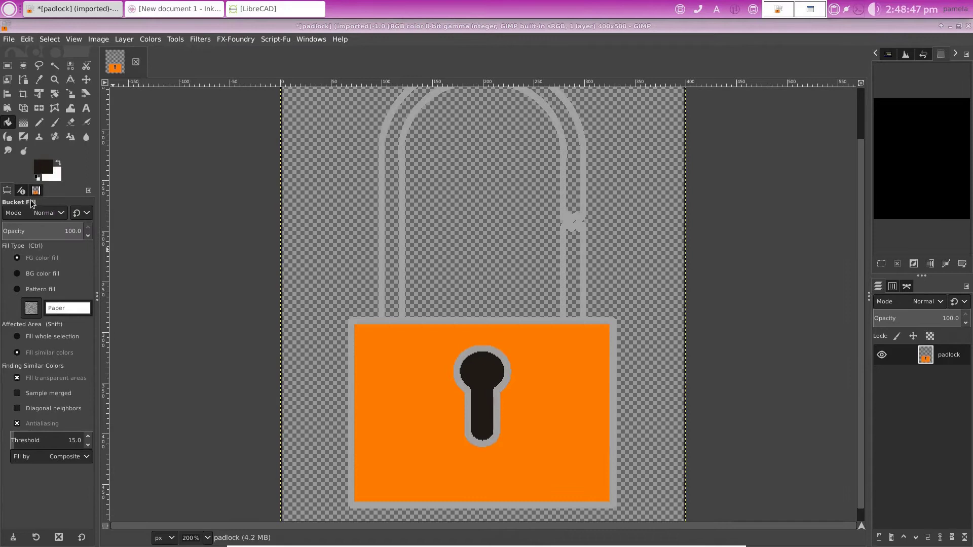
Set a darker grey foreground, fill the inside of the shackle, then deselect
click(43, 166)
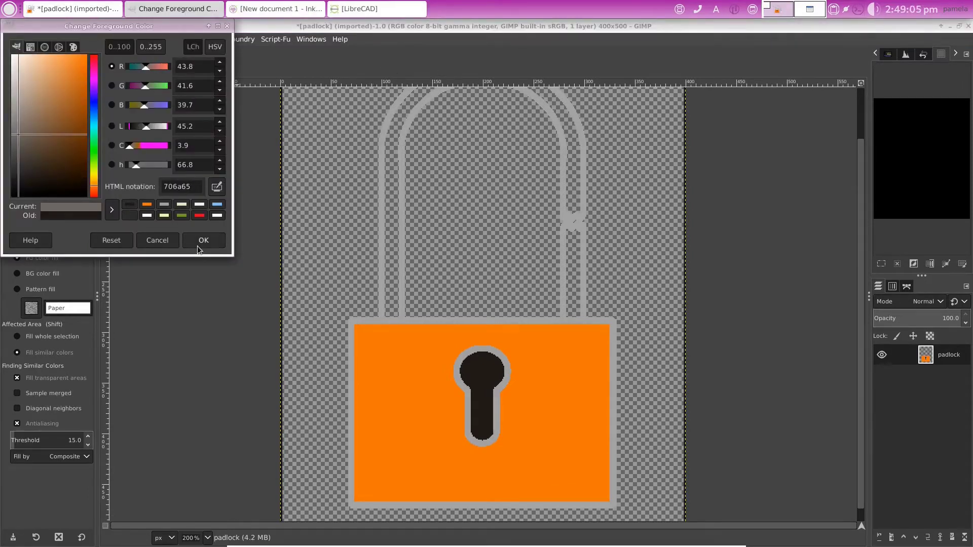
click(203, 241)
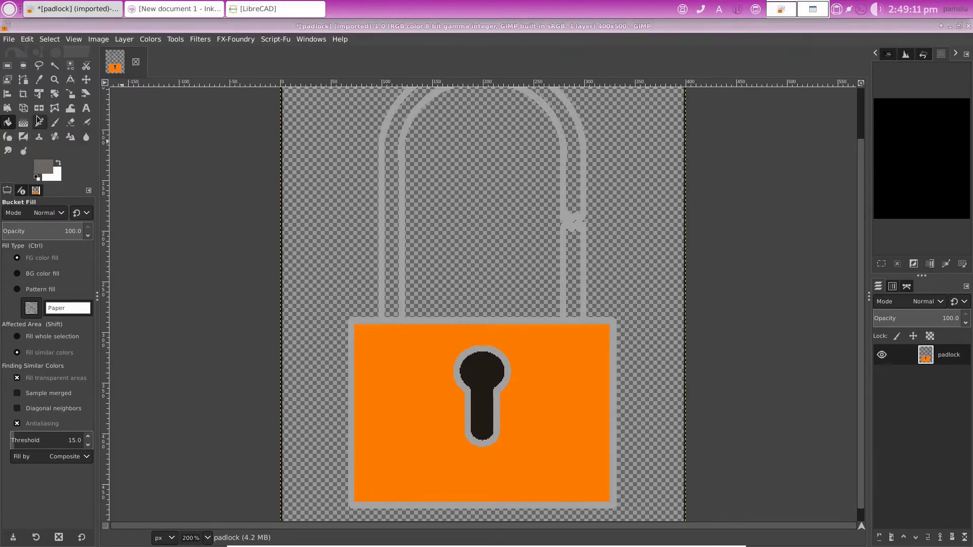
click(54, 66)
click(391, 260)
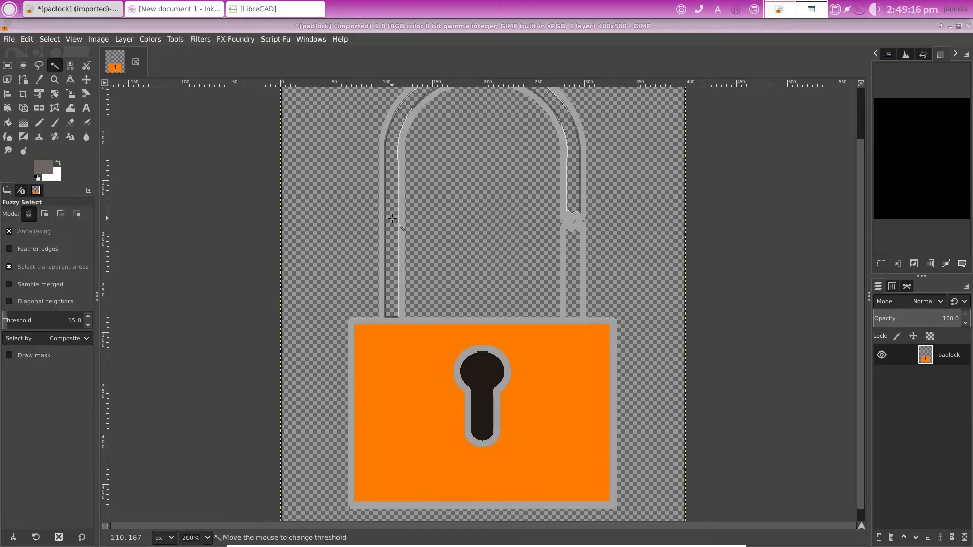
click(7, 122)
click(387, 236)
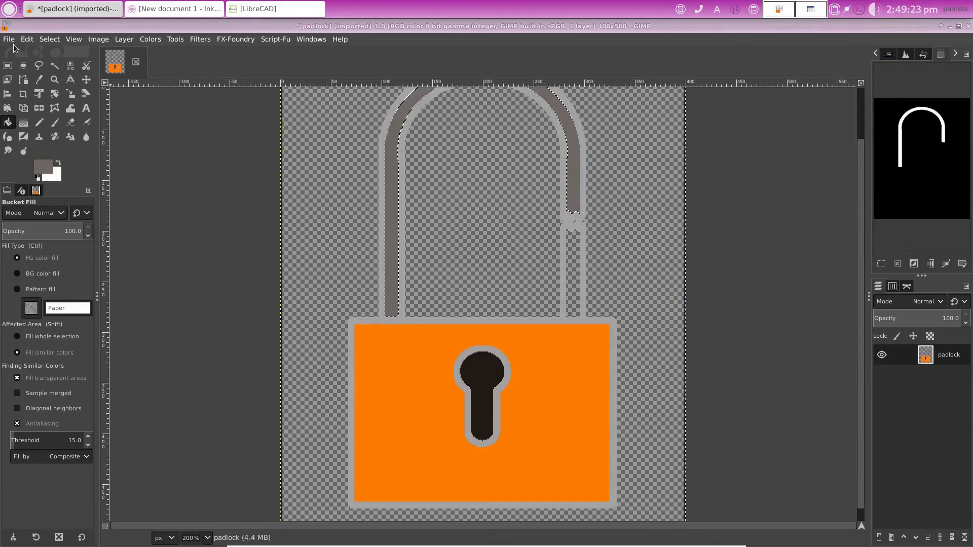
click(49, 39)
click(50, 68)
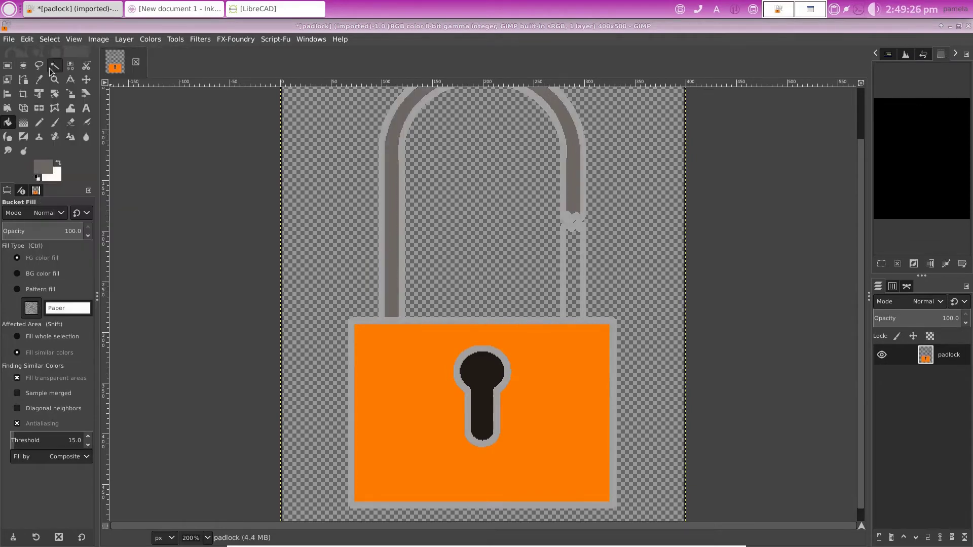
Fill the shackle's unfilled right leg with the dark grey and deselect
click(54, 65)
click(573, 274)
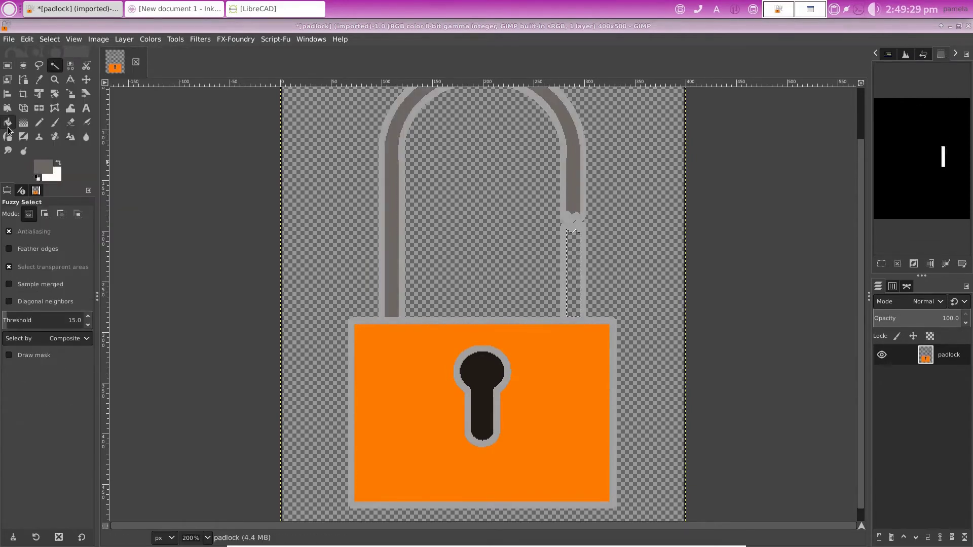
key(shift+b)
click(613, 277)
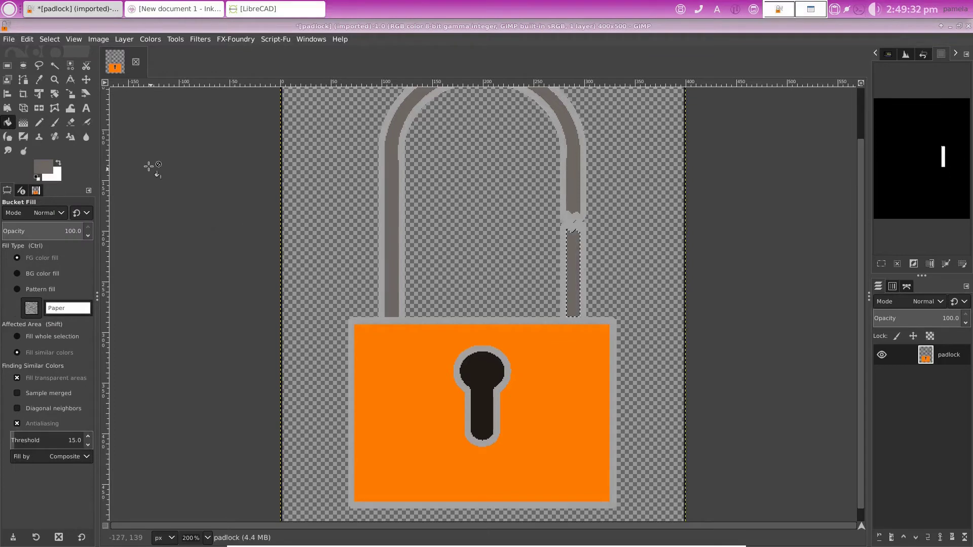
key(alt+s)
key(n)
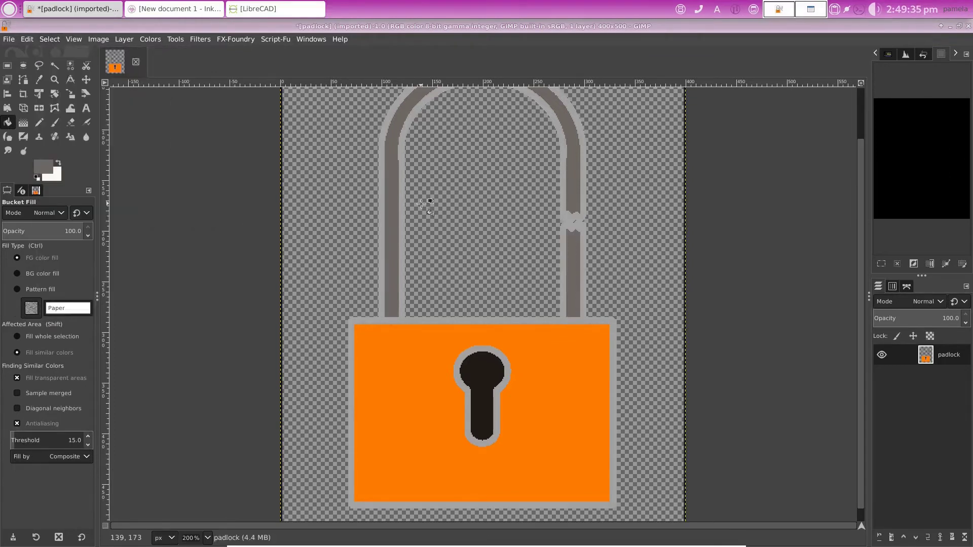
click(207, 537)
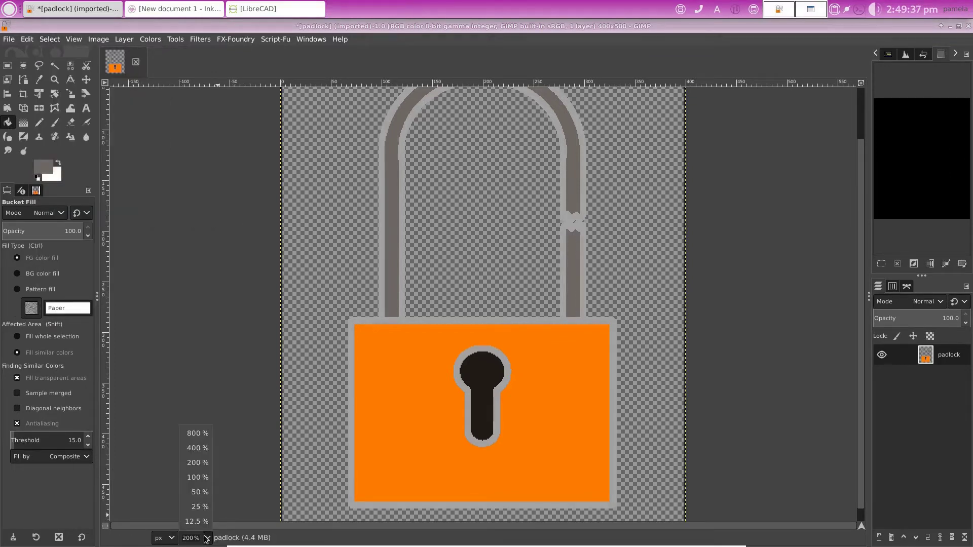
At 100% zoom, export the image to the Desktop as padlock.png with default PNG options, then minimize GIMP
click(196, 476)
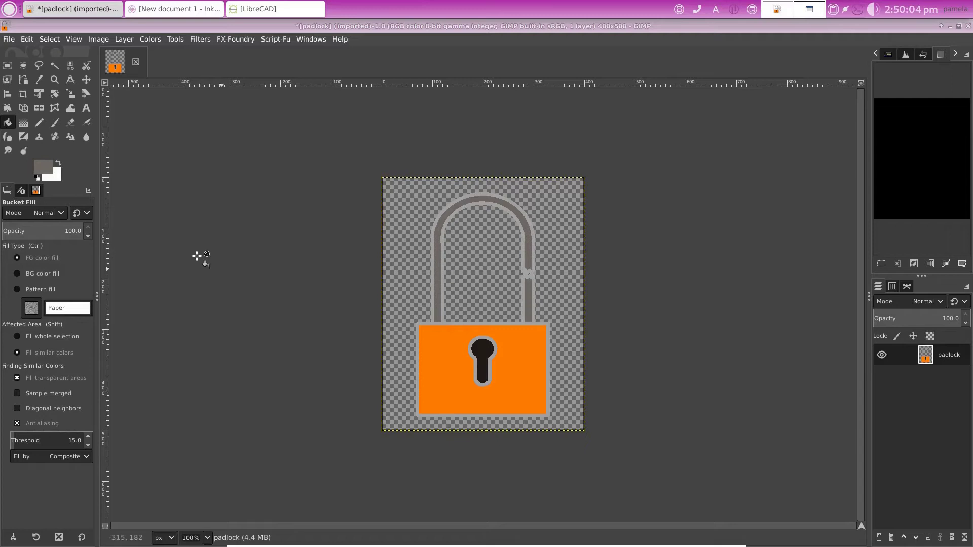
click(8, 39)
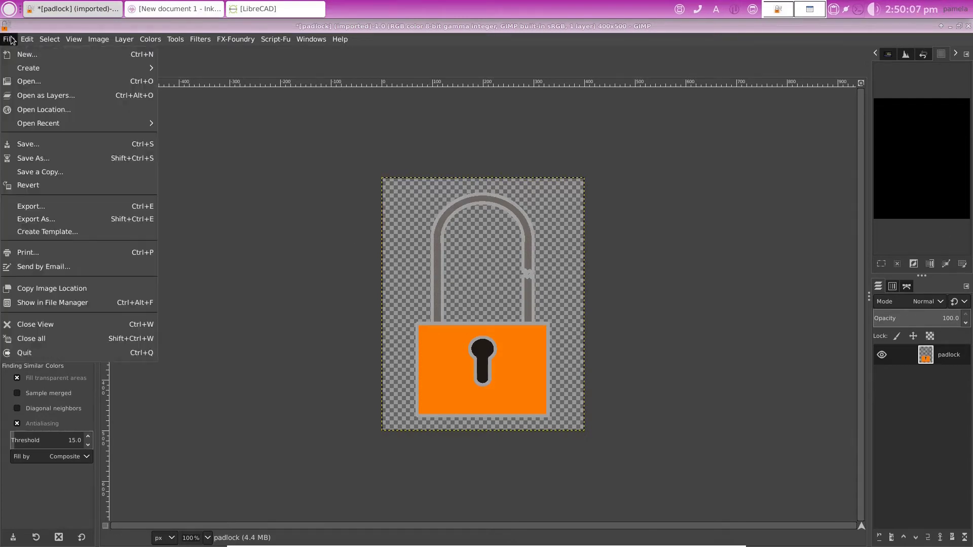
click(36, 219)
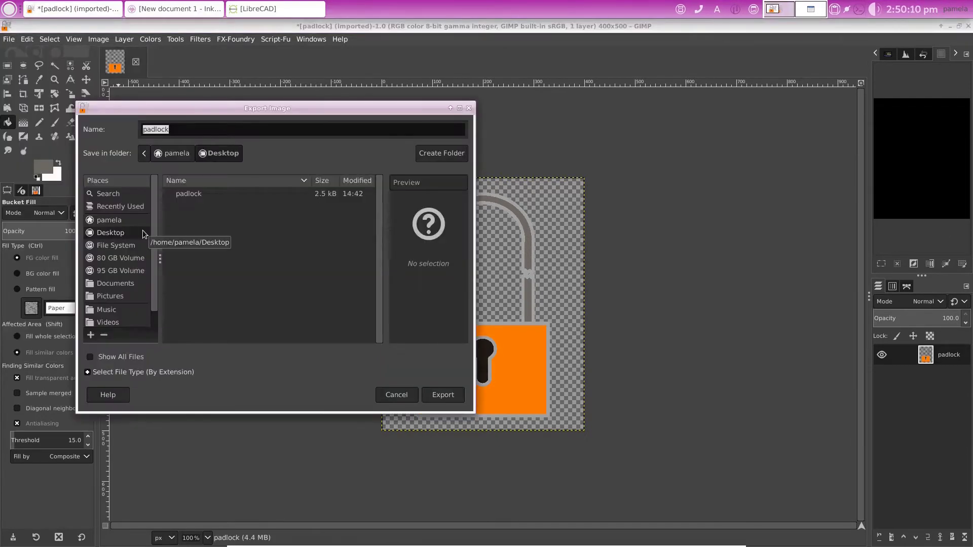
click(175, 133)
text(.)
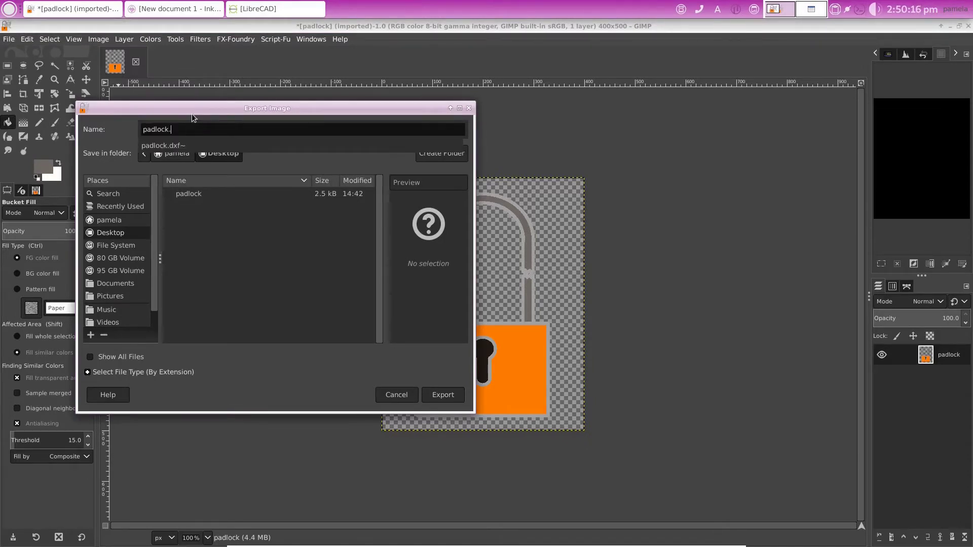
text(png)
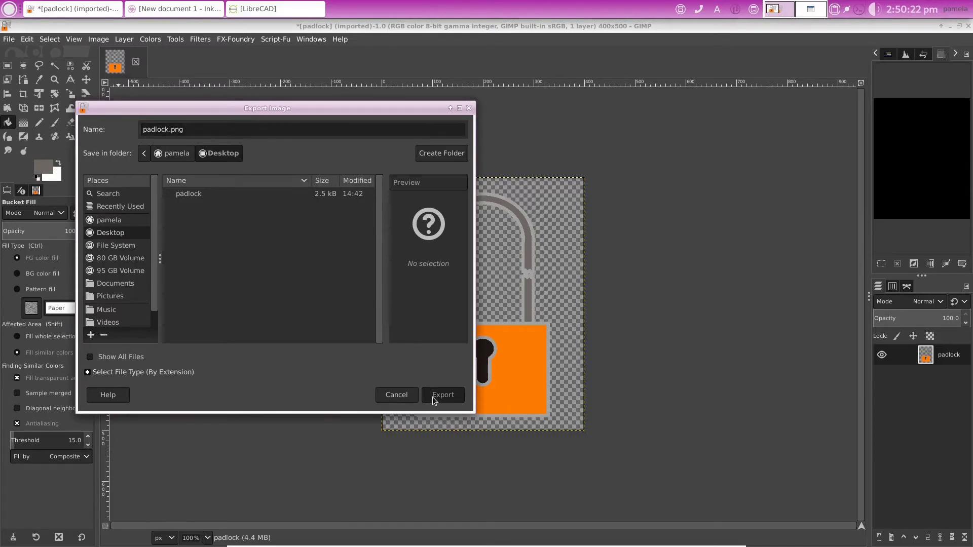
click(443, 396)
key(Return)
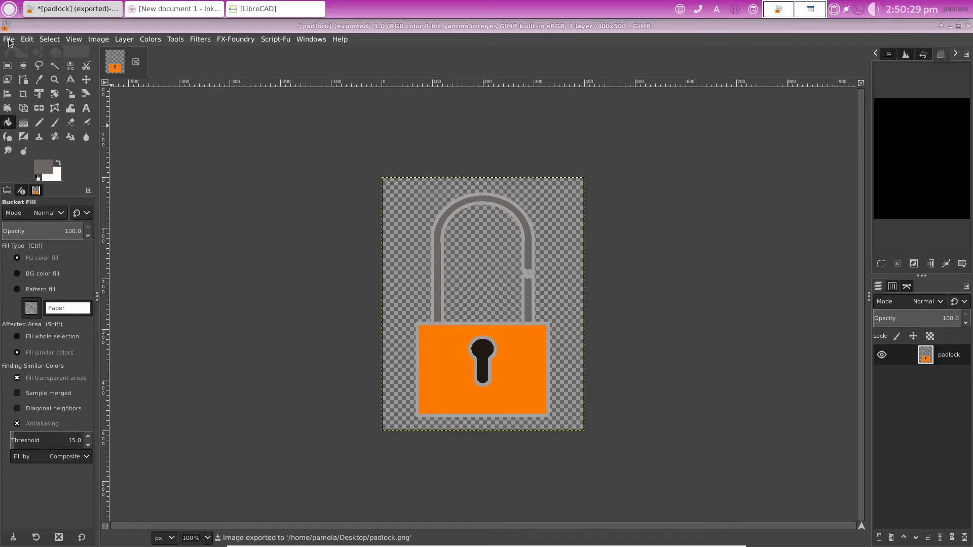
click(950, 26)
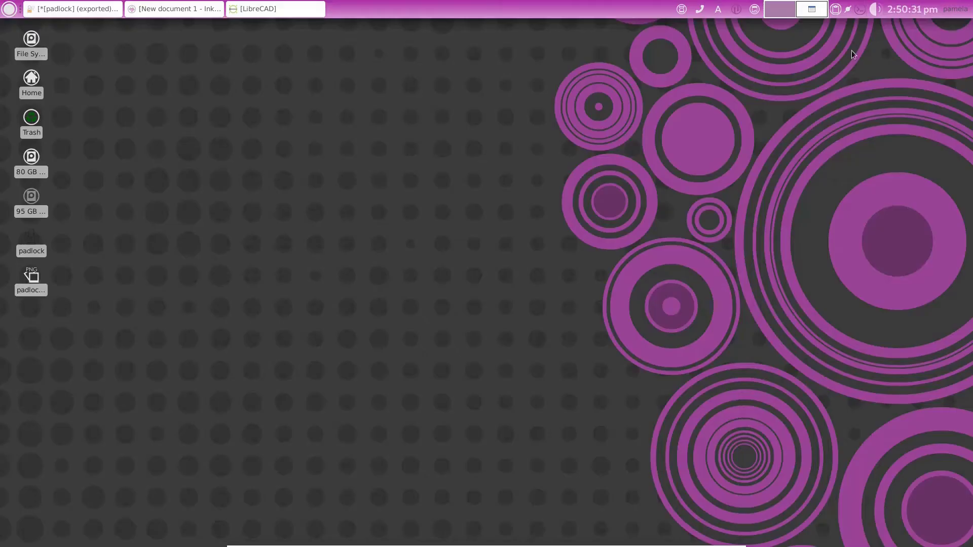
right_click(26, 281)
click(51, 289)
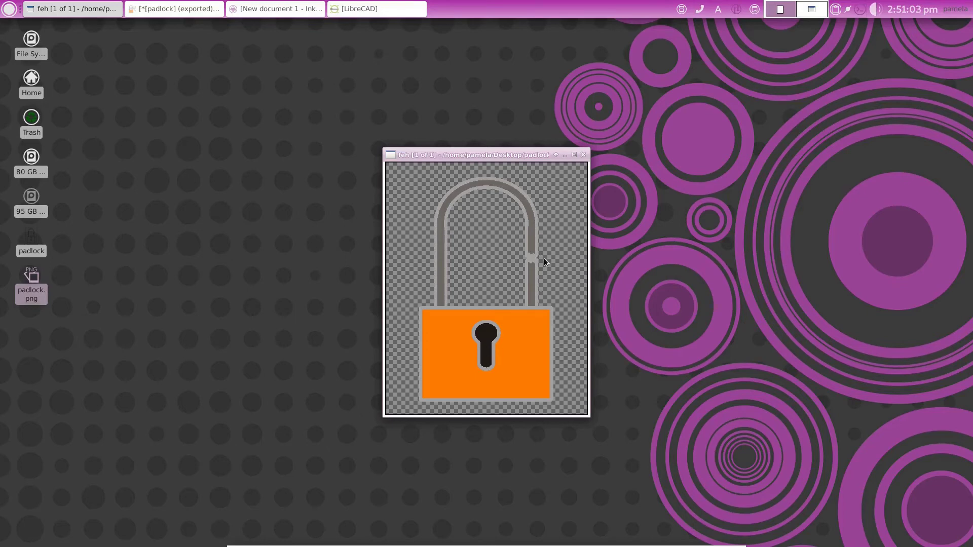
click(583, 156)
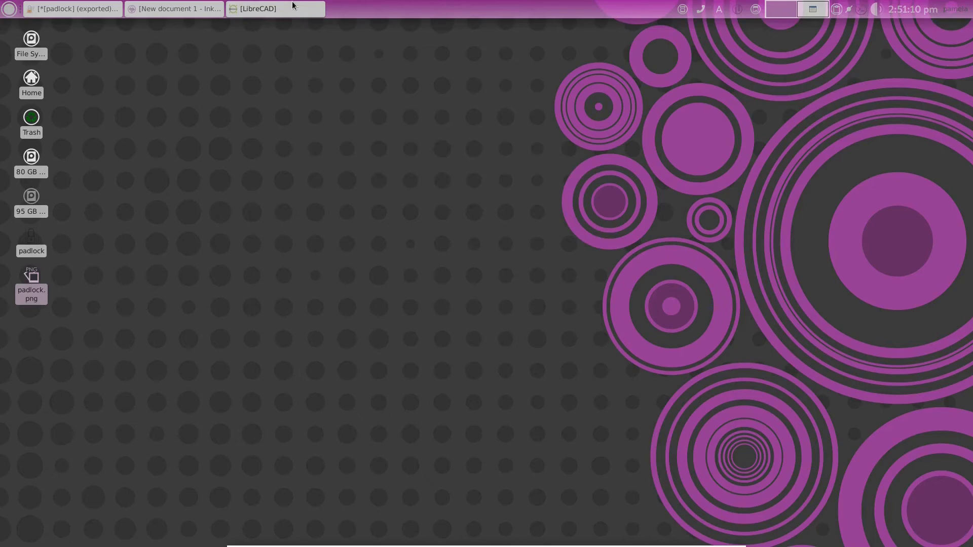
Bring LibreCAD back and explode the rectangle framing the padlock with Modify > Explode
click(293, 5)
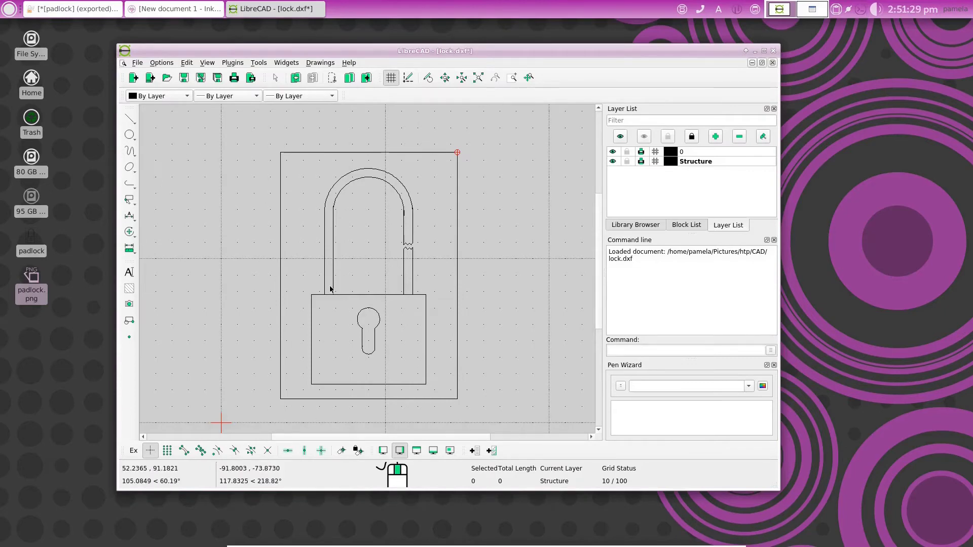
click(457, 393)
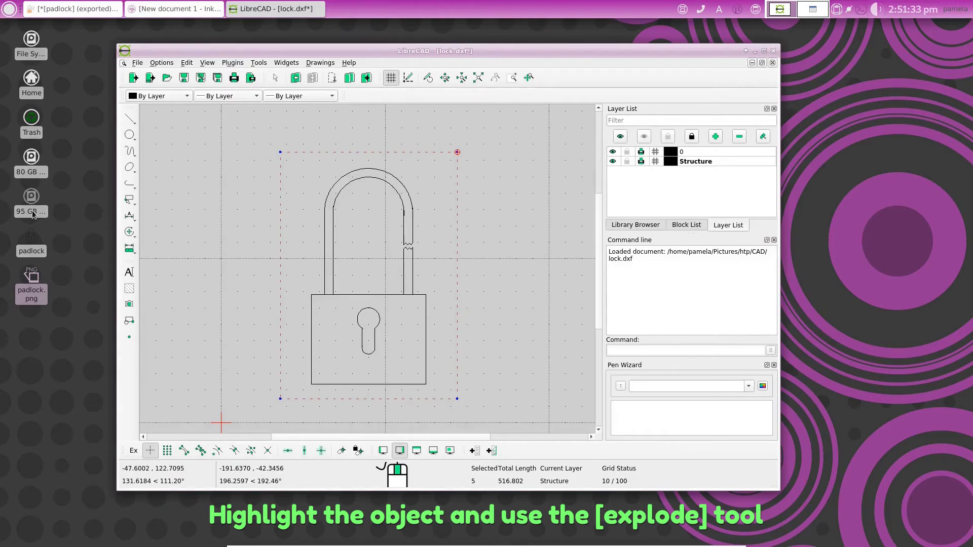
click(131, 235)
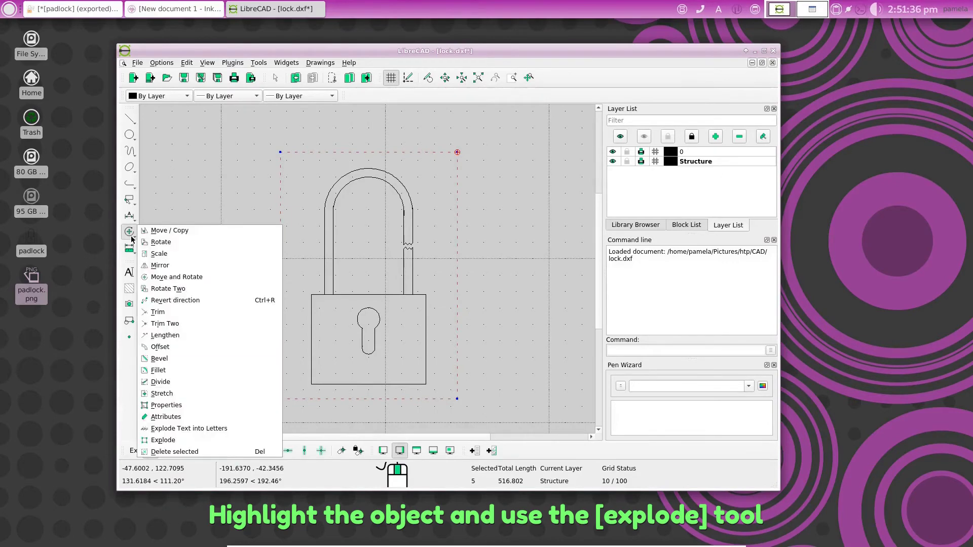
click(163, 441)
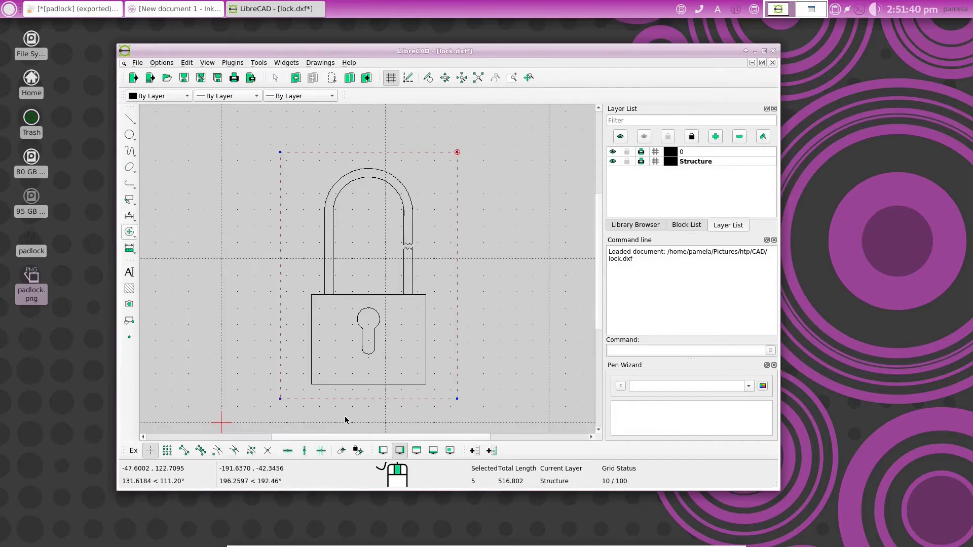
key(Return)
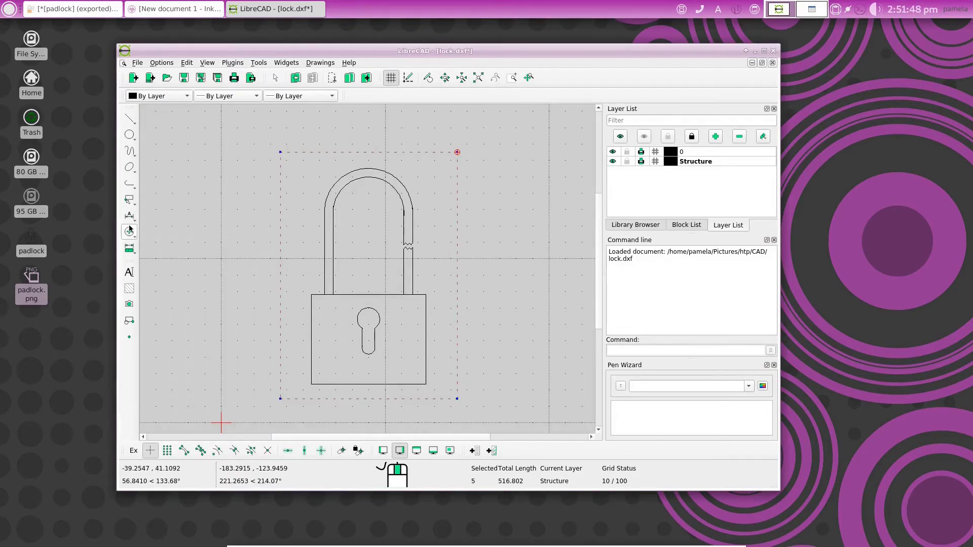
Select the frame's right, top, left and bottom edges one by one to confirm they are separate lines
click(129, 229)
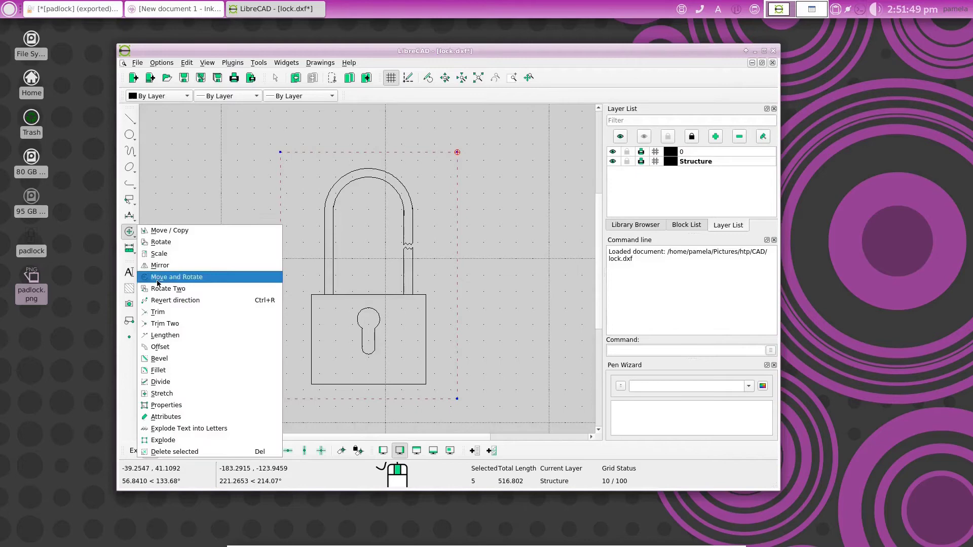
click(143, 273)
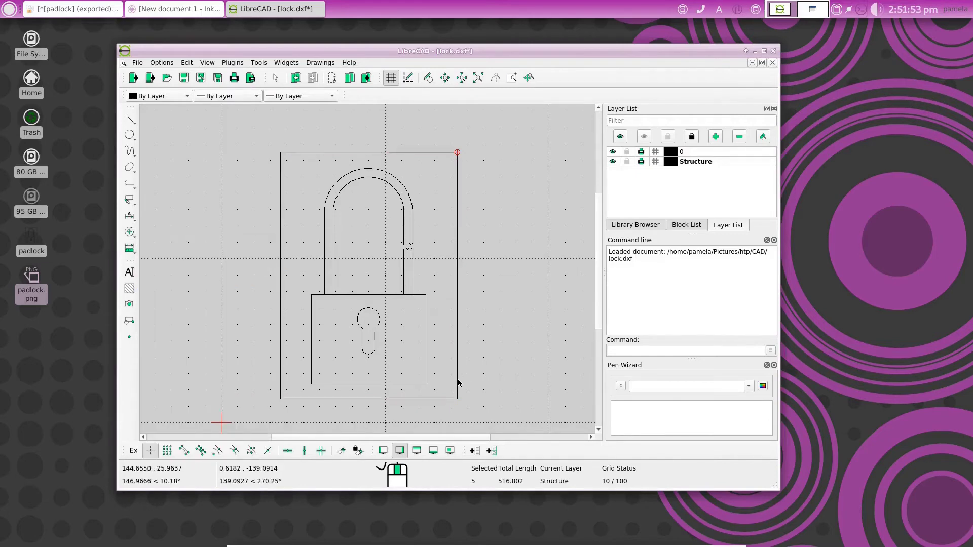
click(457, 375)
click(387, 152)
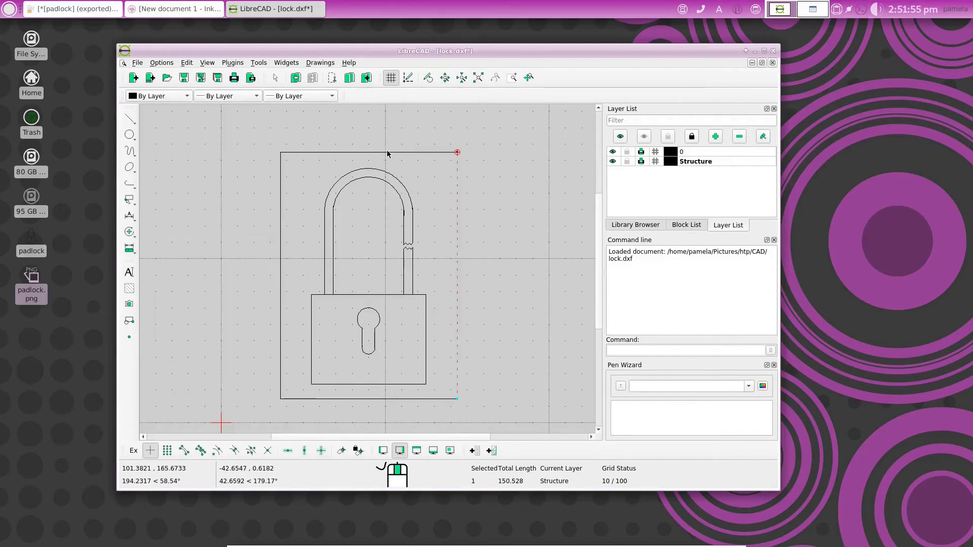
click(279, 225)
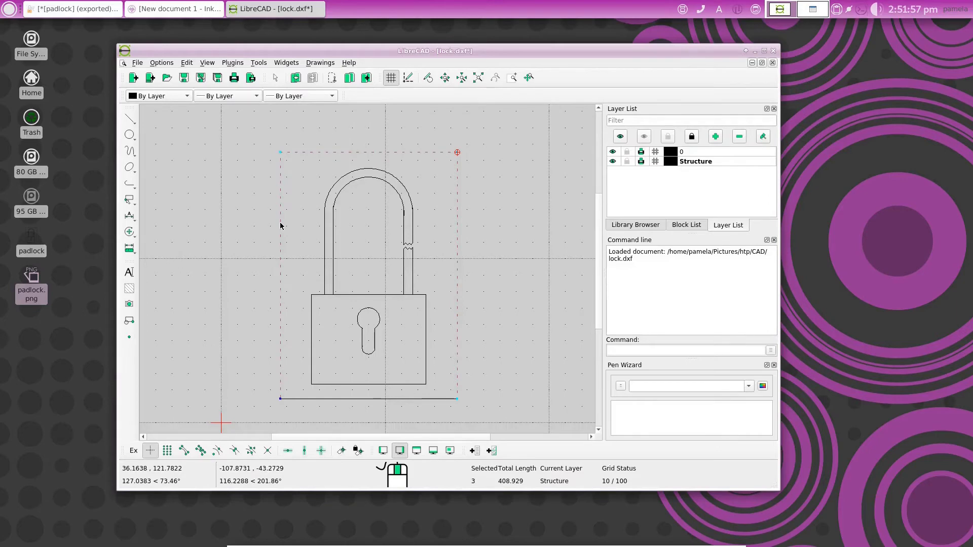
click(369, 400)
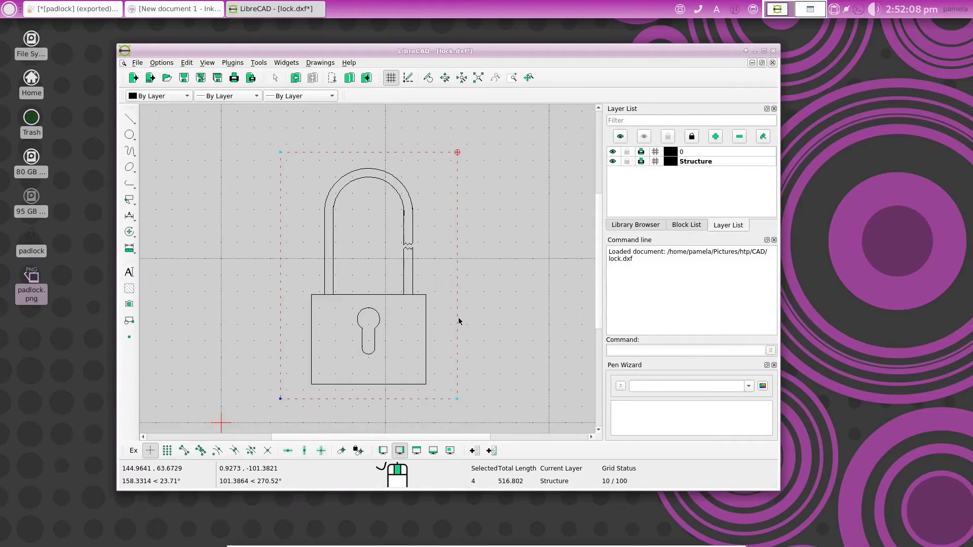
Deselect all four frame edges again
click(458, 378)
click(314, 399)
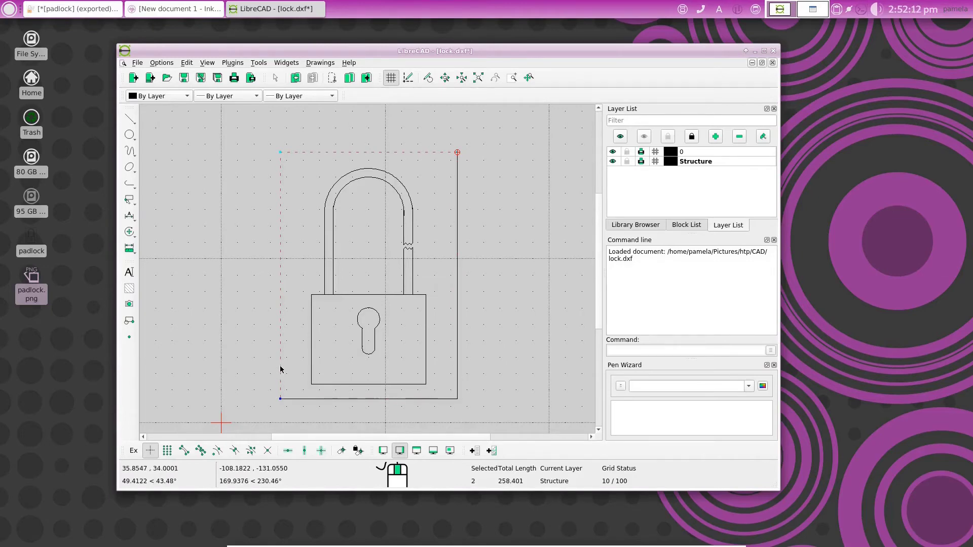
click(281, 368)
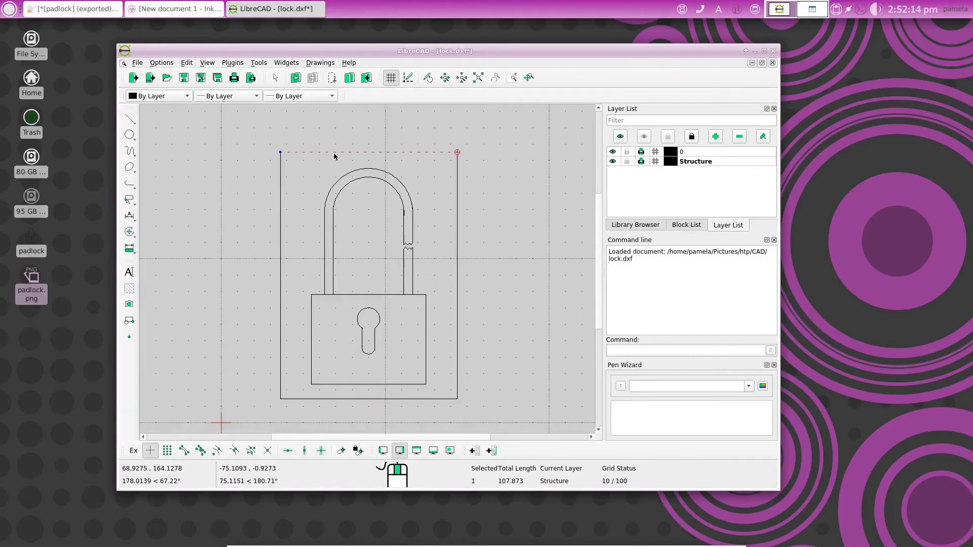
click(335, 153)
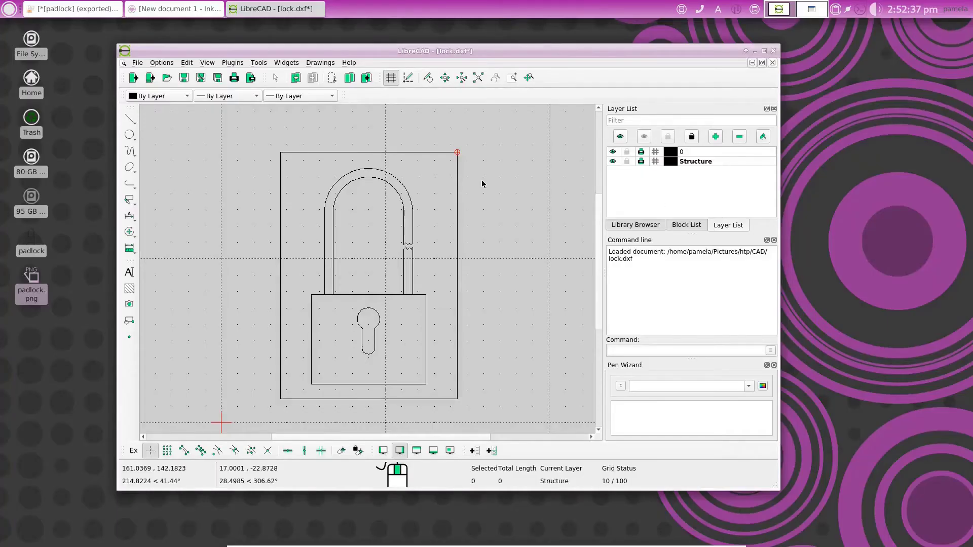
Save the drawing as padlock.dxf in the Desktop folder, then minimize LibreCAD
click(138, 63)
mouse_move(164, 154)
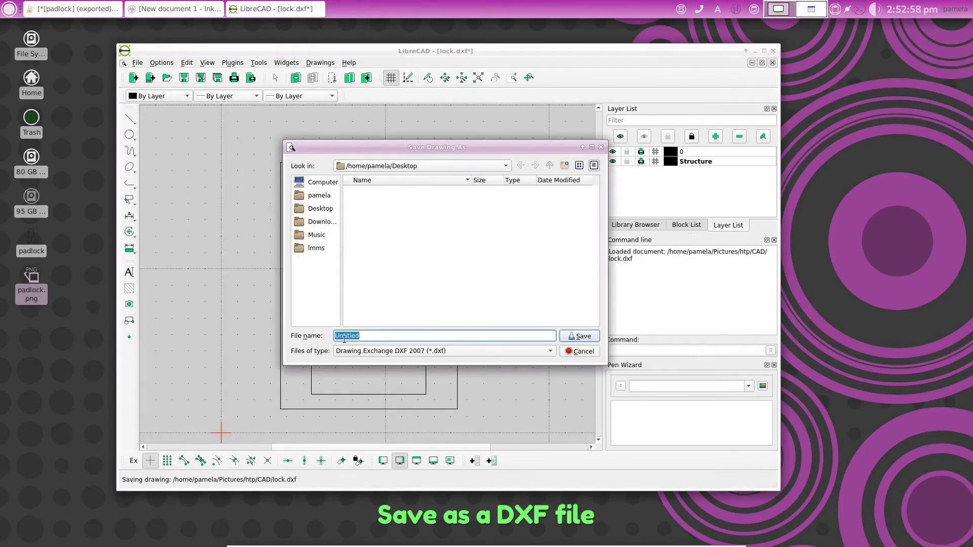
text(padlock)
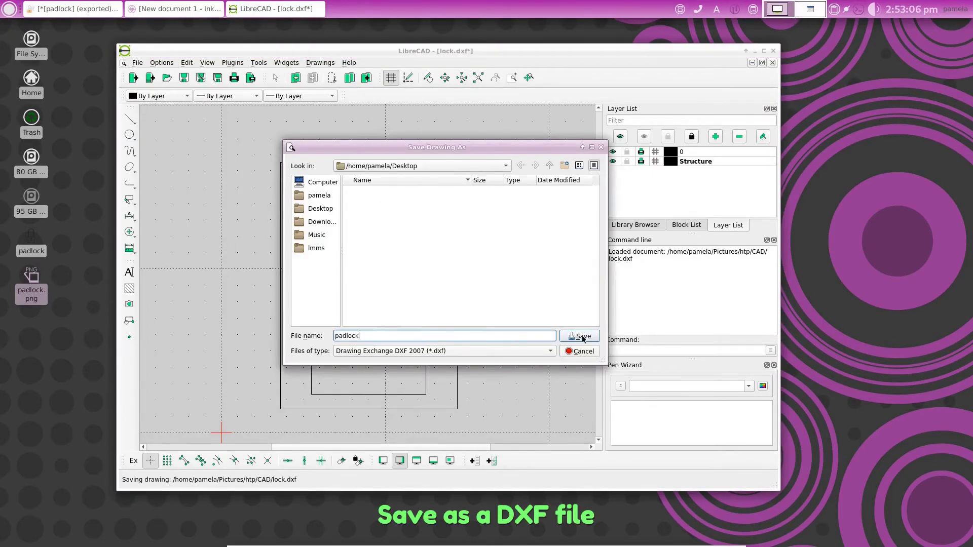
click(579, 336)
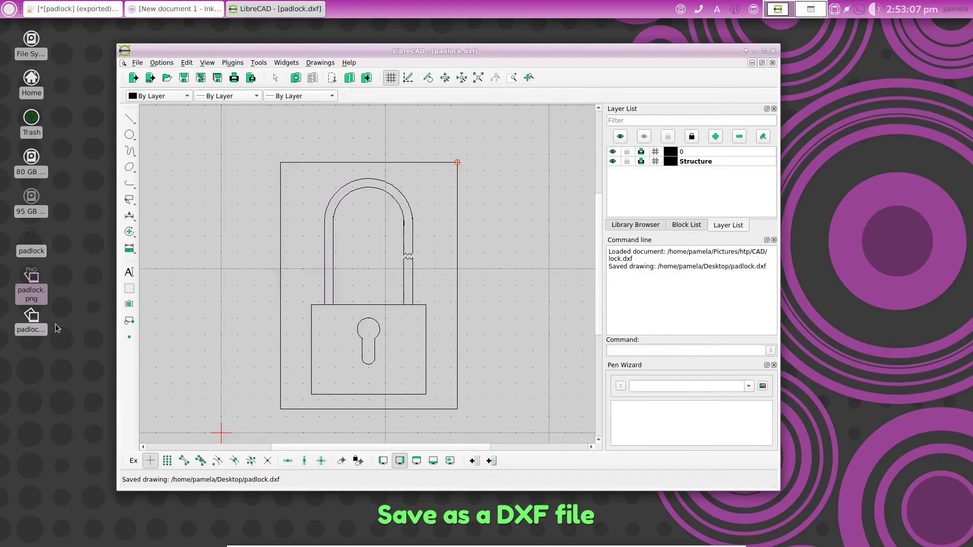
click(773, 62)
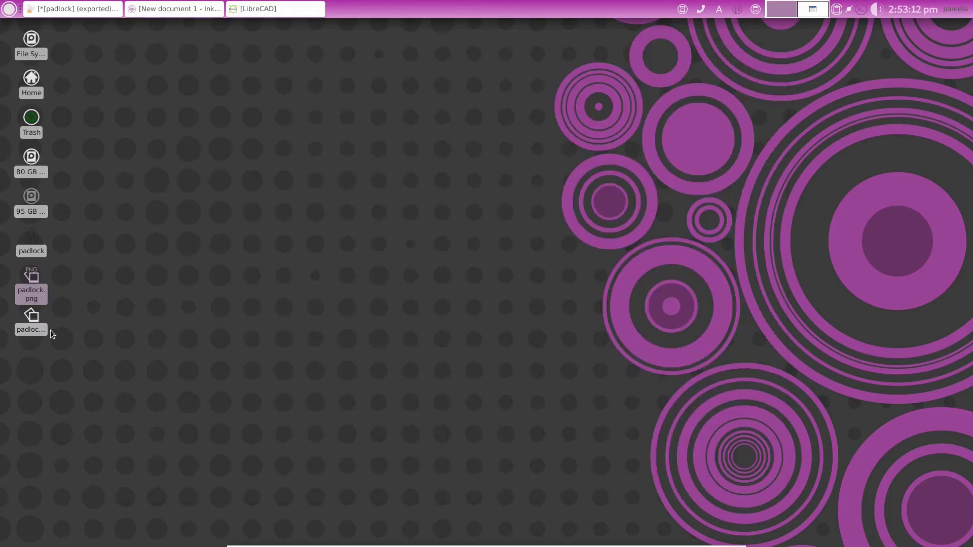
mouse_move(34, 329)
Import Desktop/padlock.dxf into the blank Inkscape document with default DXF settings, as editable objects
click(202, 9)
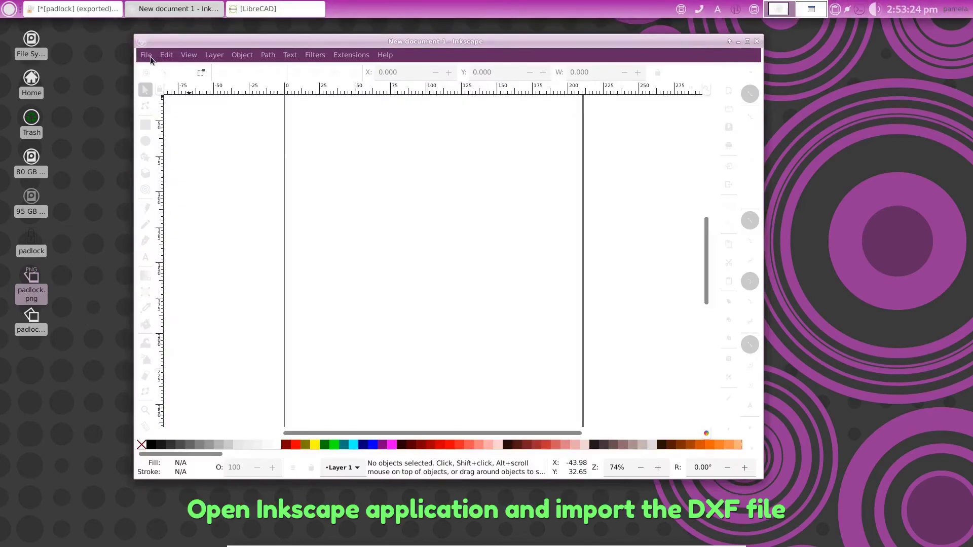
click(150, 56)
click(162, 202)
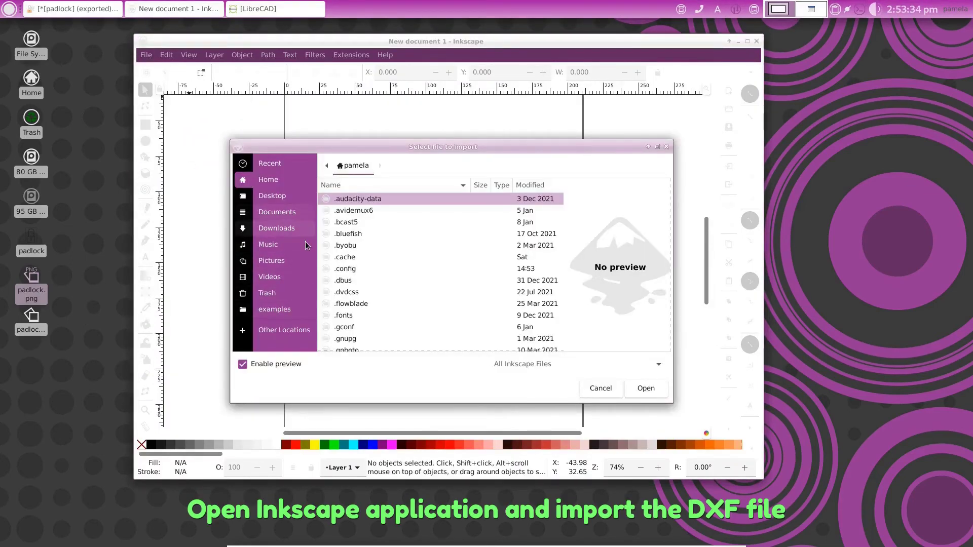
click(277, 196)
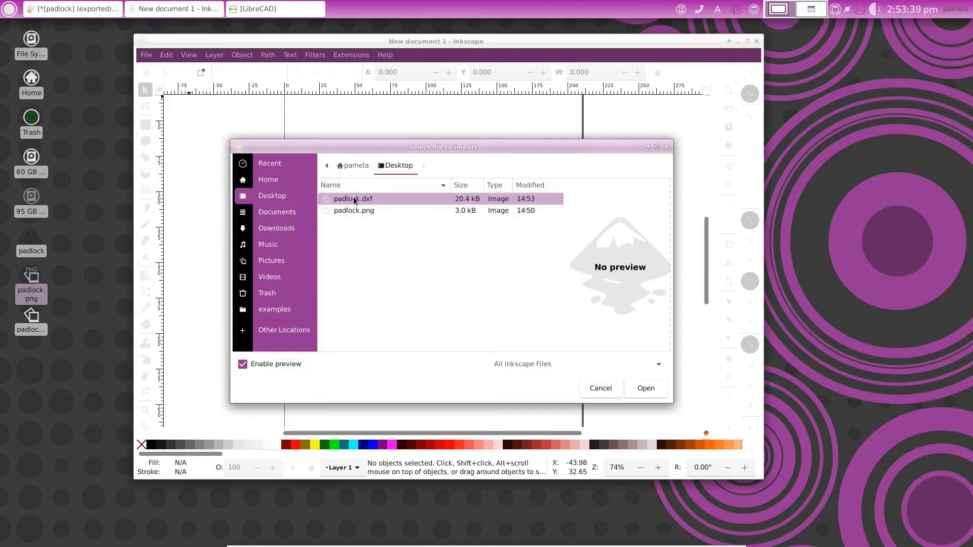
double_click(354, 200)
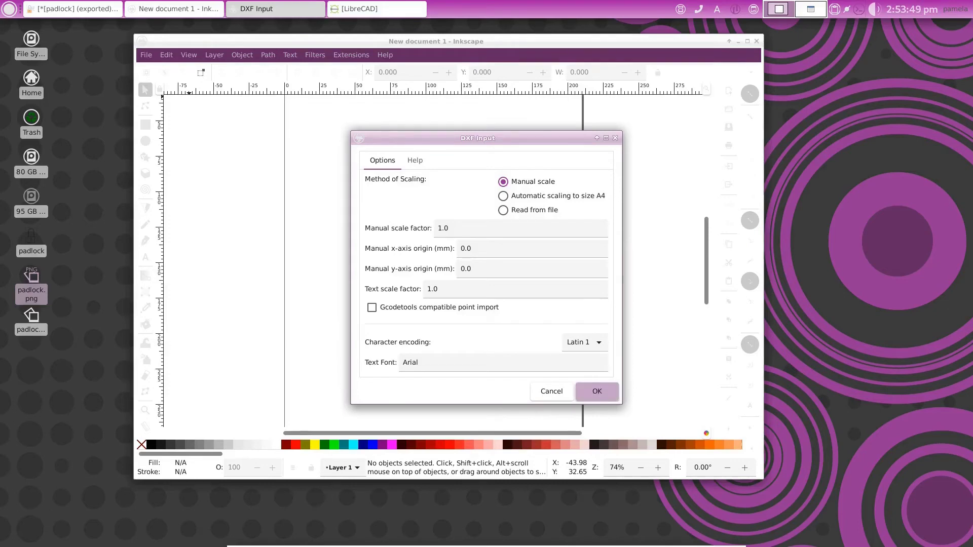
click(598, 391)
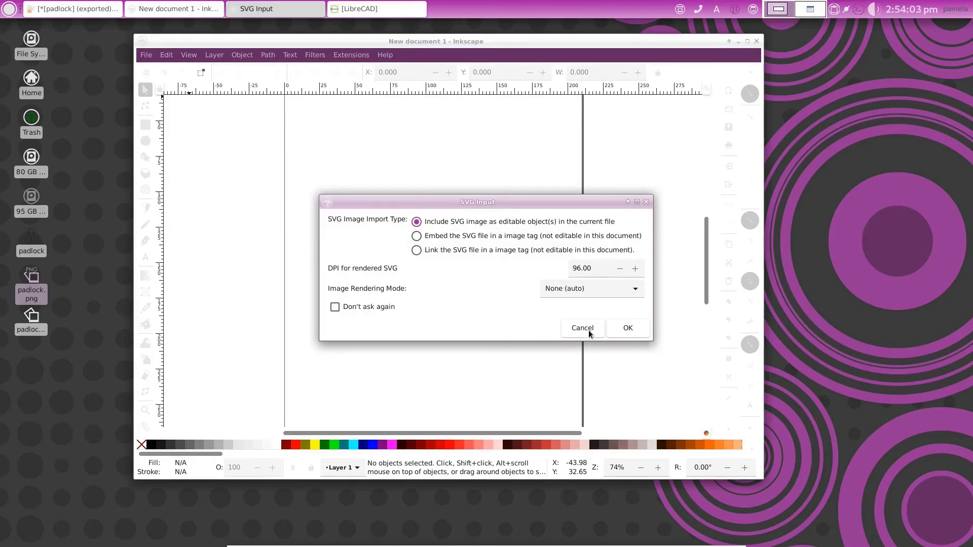
click(629, 328)
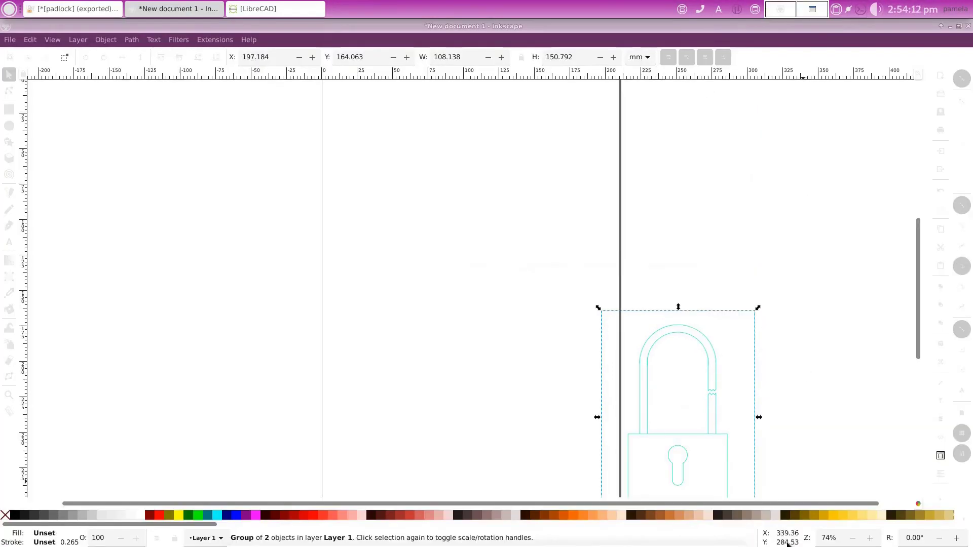
Maximize Inkscape, rescale the padlock group with its handles to sit centred on the page, then deselect
click(748, 41)
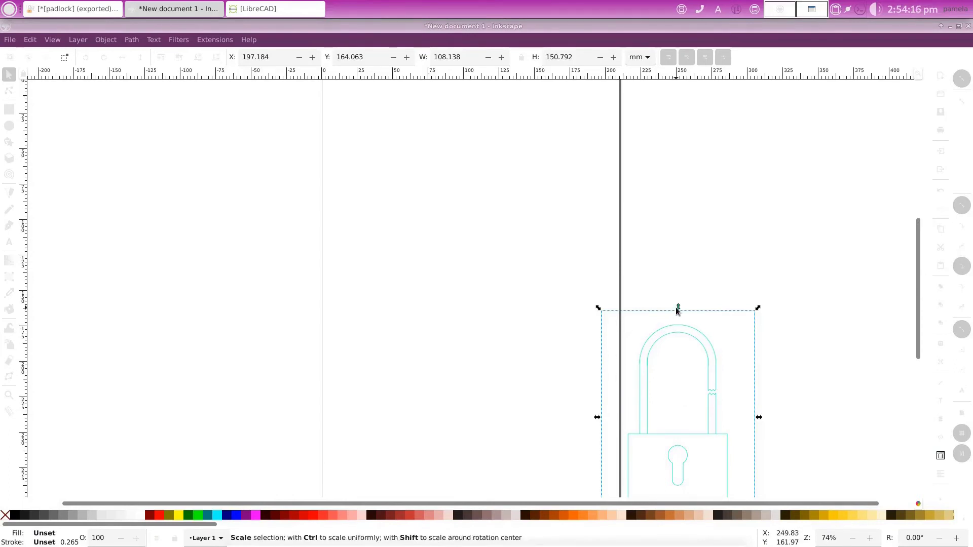
drag(678, 307, 659, 170)
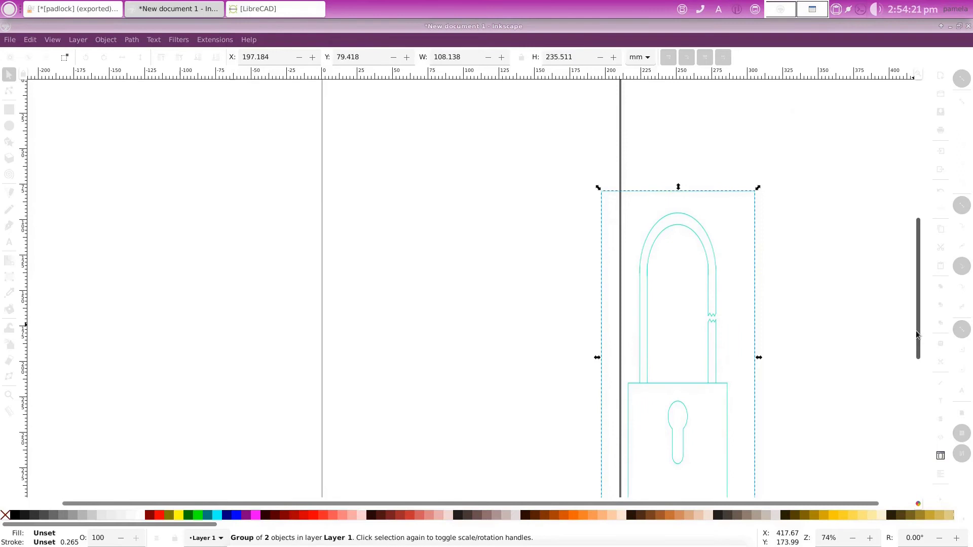
drag(917, 330, 878, 374)
drag(679, 428, 681, 294)
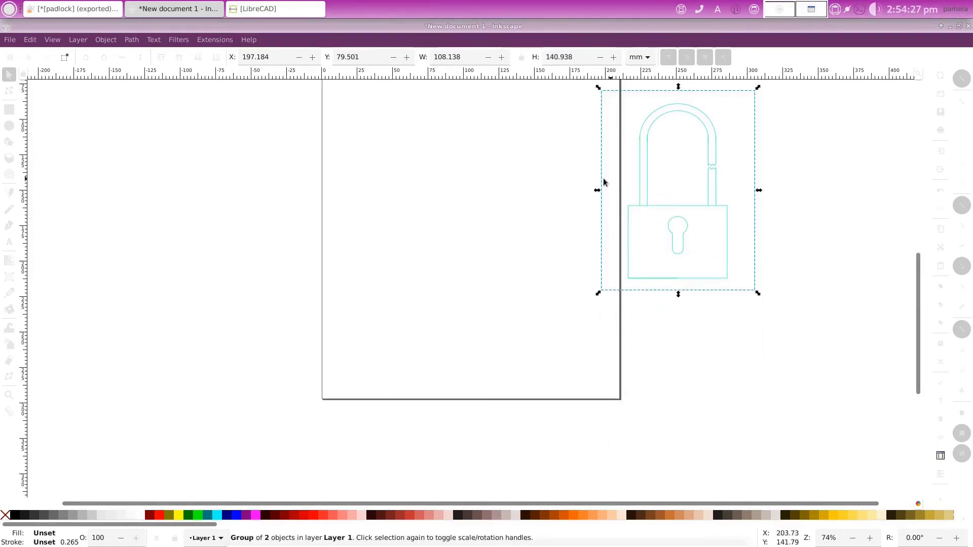
drag(598, 190, 461, 190)
drag(755, 190, 620, 194)
scroll(620, 193, up, 6)
drag(459, 310, 373, 309)
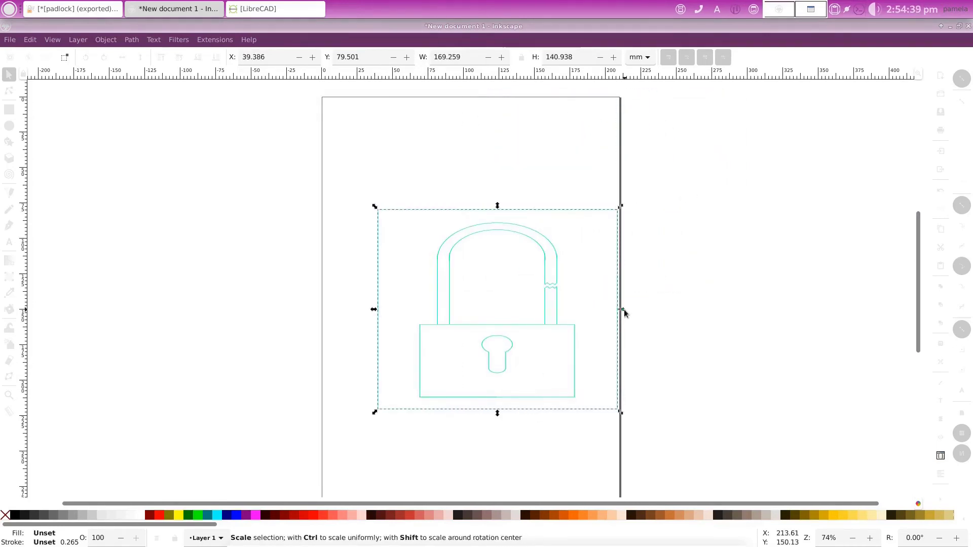
drag(624, 309, 546, 313)
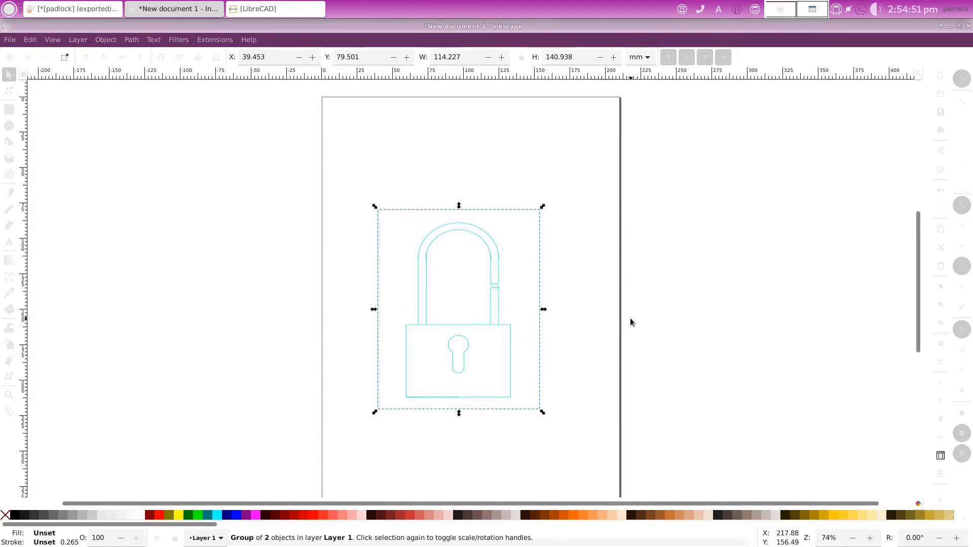
click(598, 320)
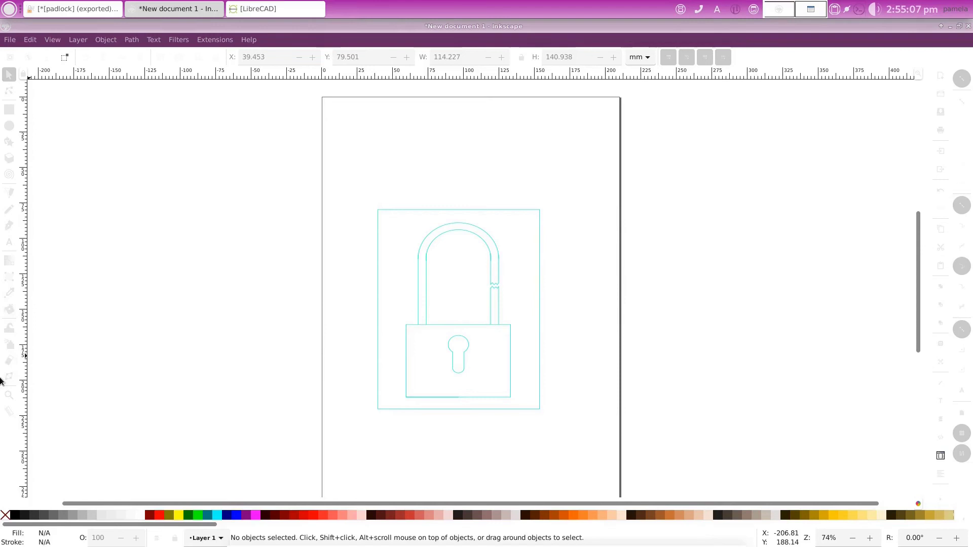
Fill the padlock body orange with the Paint Bucket
click(9, 310)
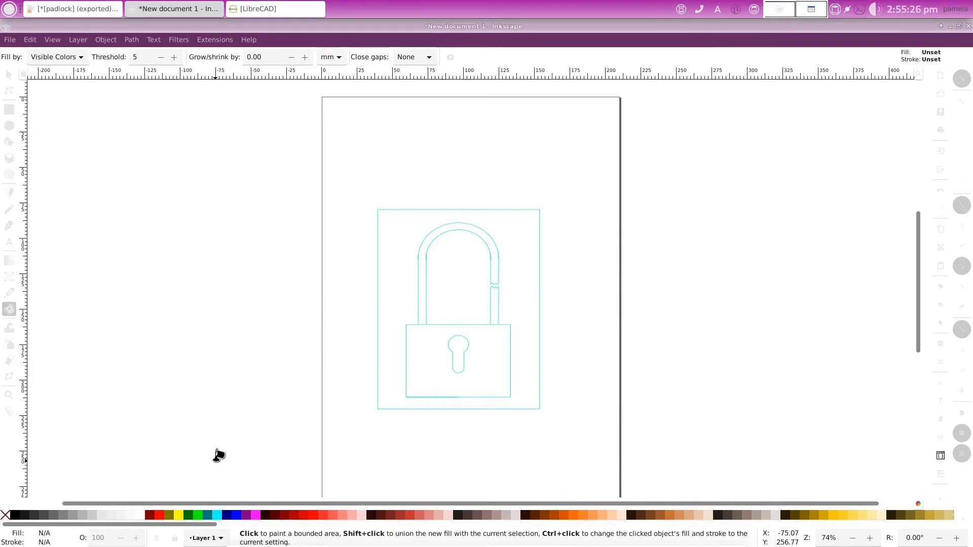
click(567, 516)
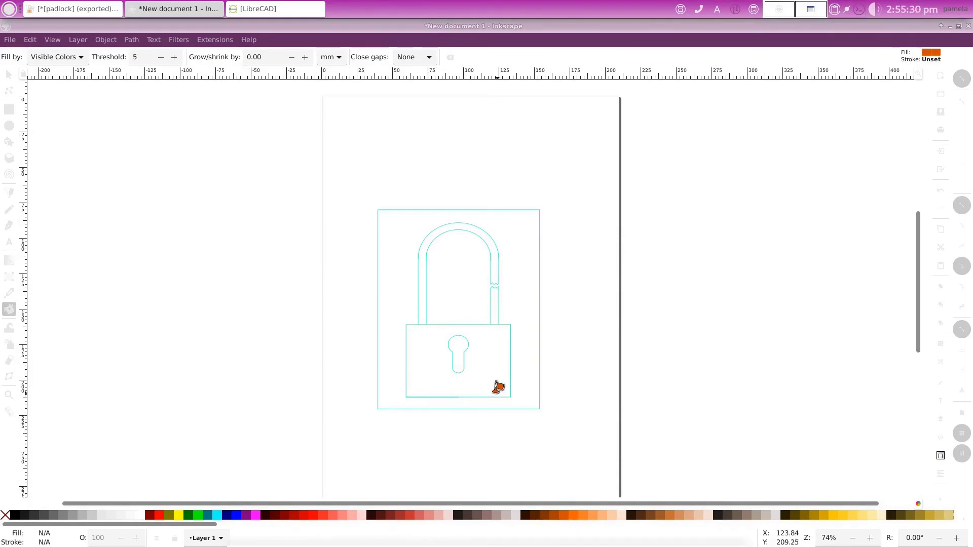
click(484, 361)
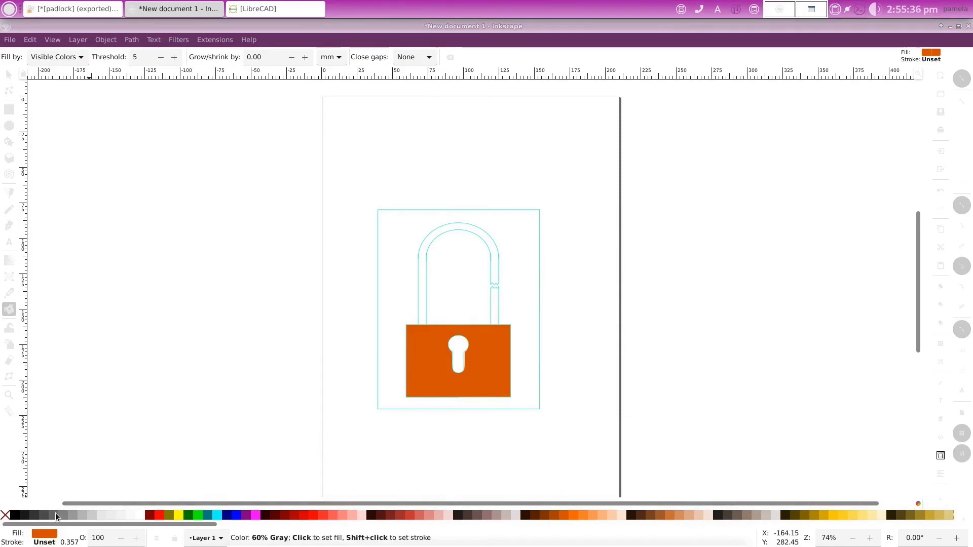
Fill the shackle, its right leg and the keyhole with 60% Gray, then deselect
click(57, 516)
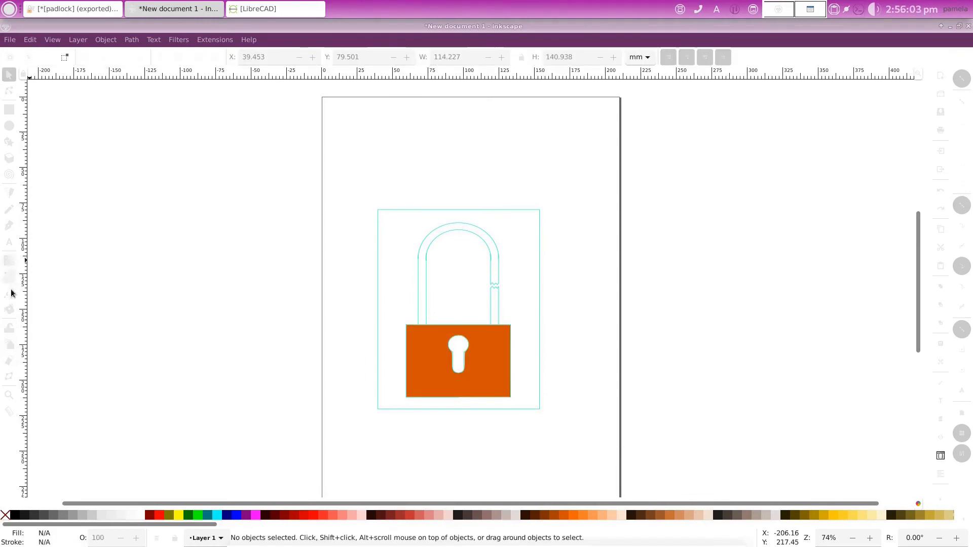
click(9, 309)
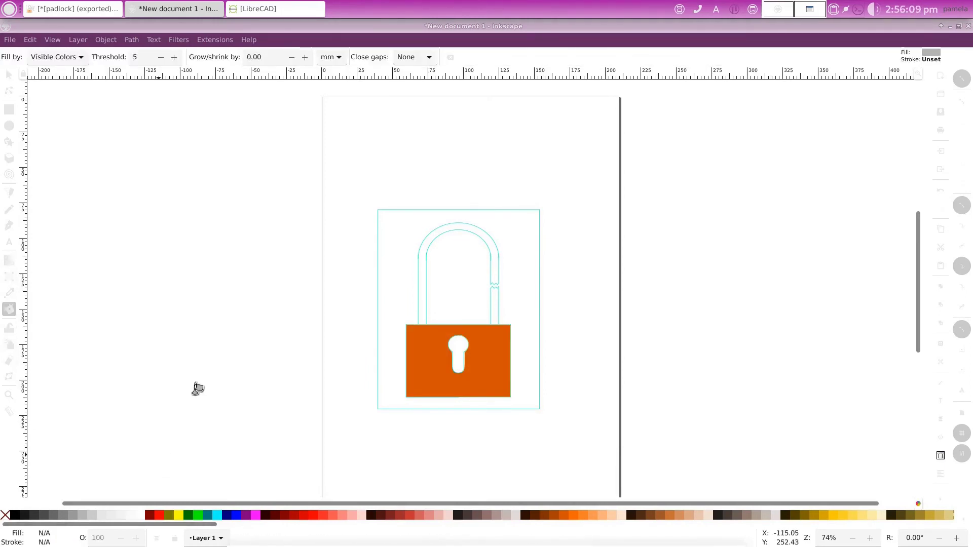
click(423, 254)
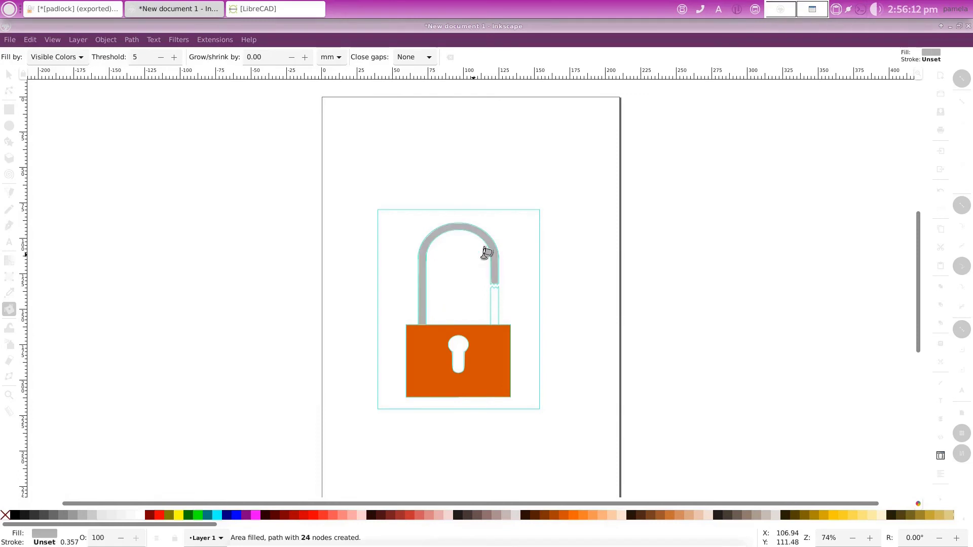
click(496, 291)
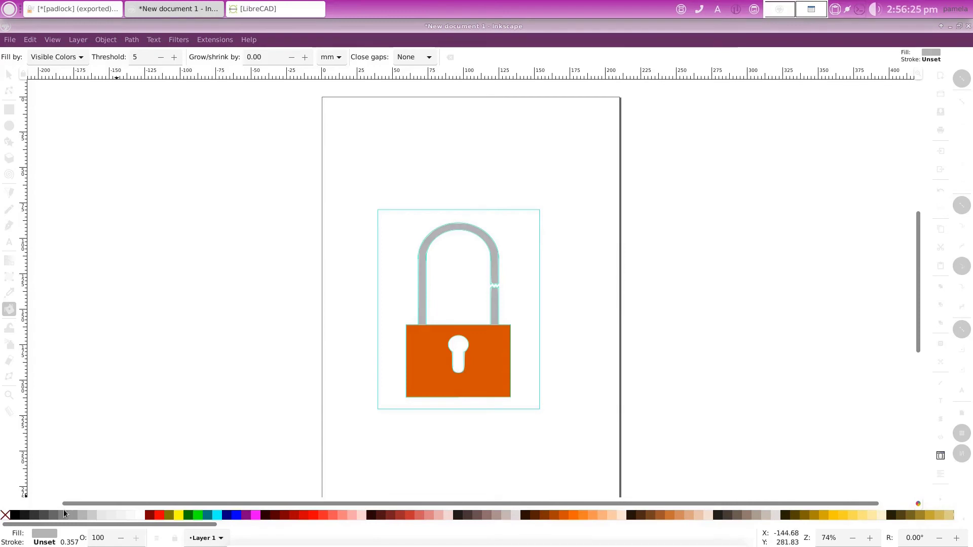
key(s)
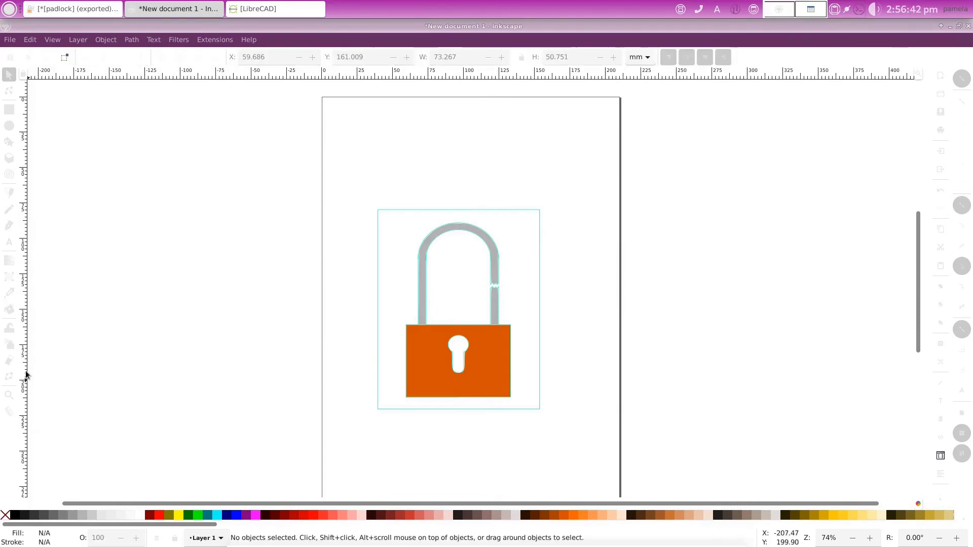
click(10, 310)
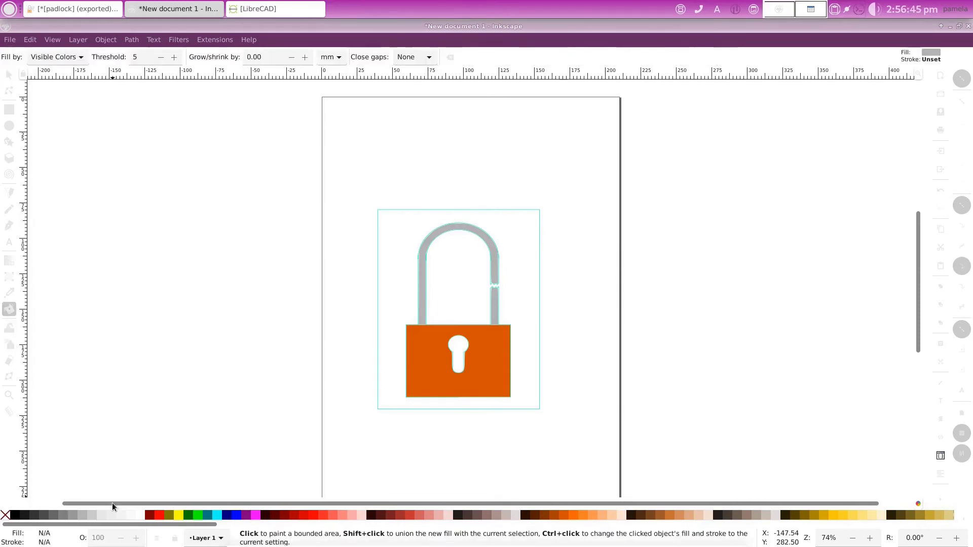
click(461, 350)
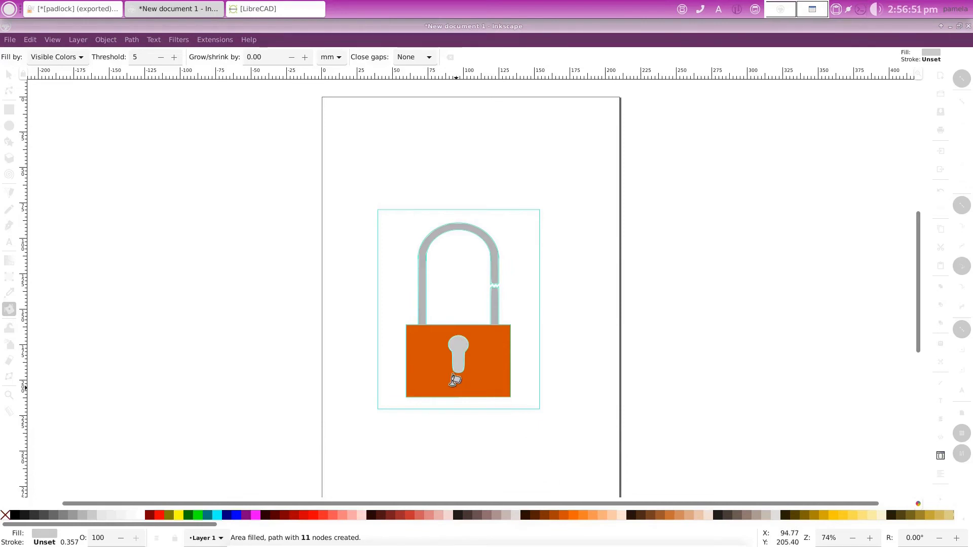
click(9, 75)
click(464, 430)
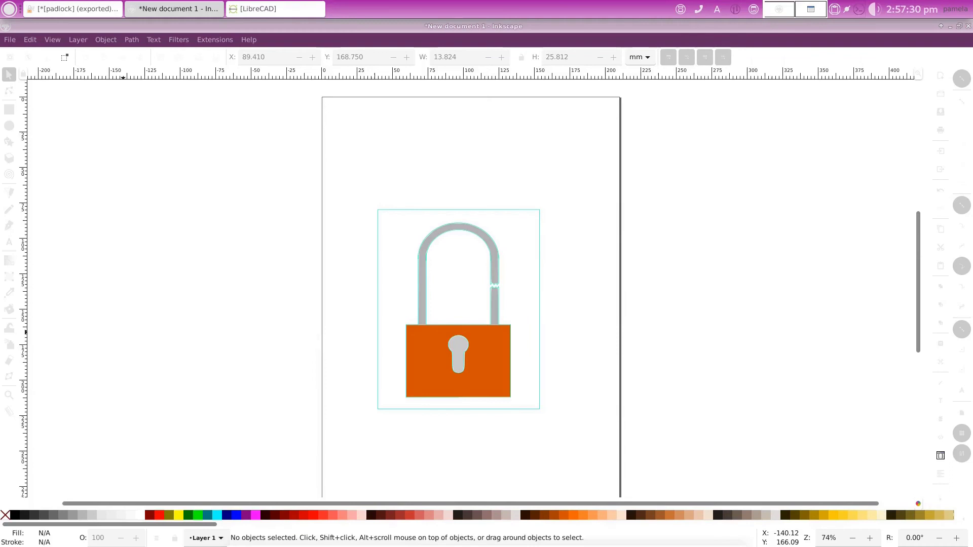
Export the page through Export PNG Image to the Desktop as padlock2.png
key(alt+f)
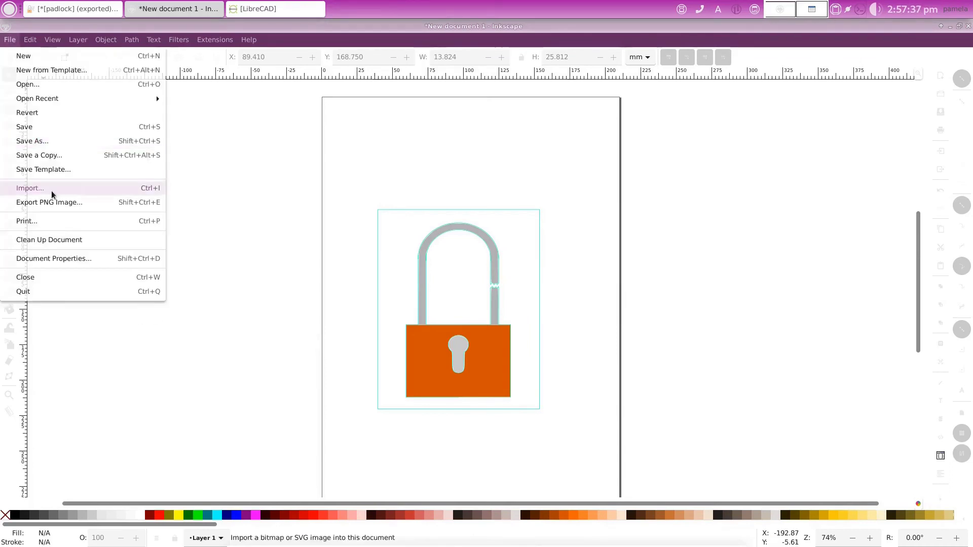
click(56, 204)
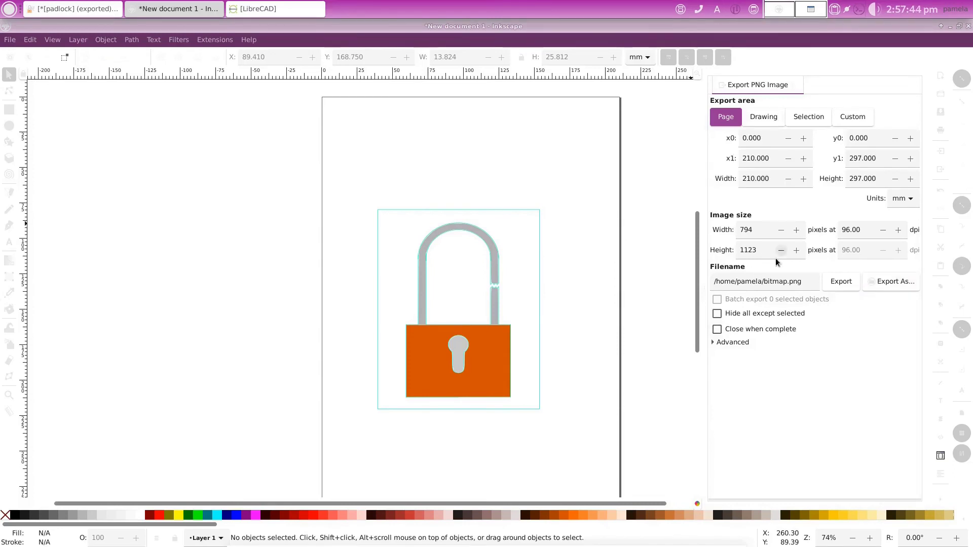
click(894, 287)
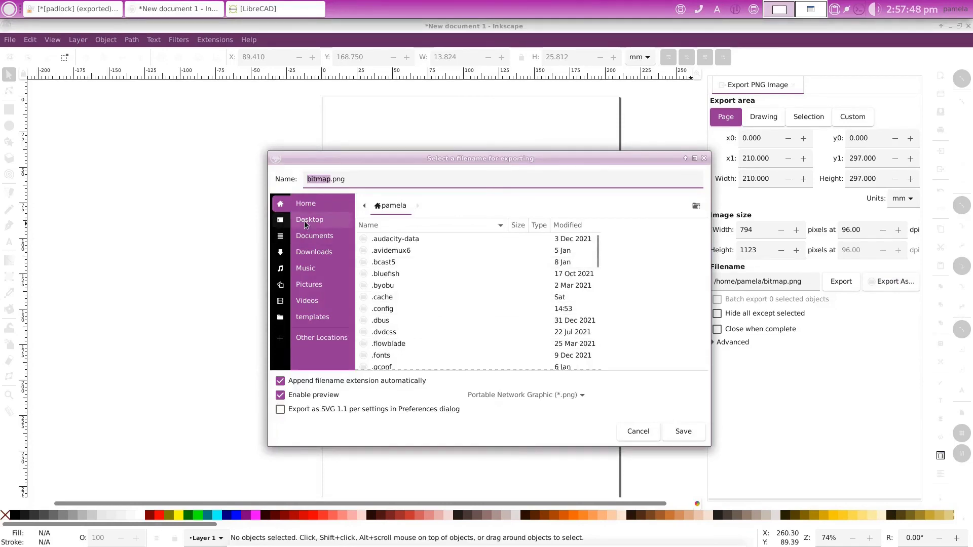
click(325, 223)
click(328, 179)
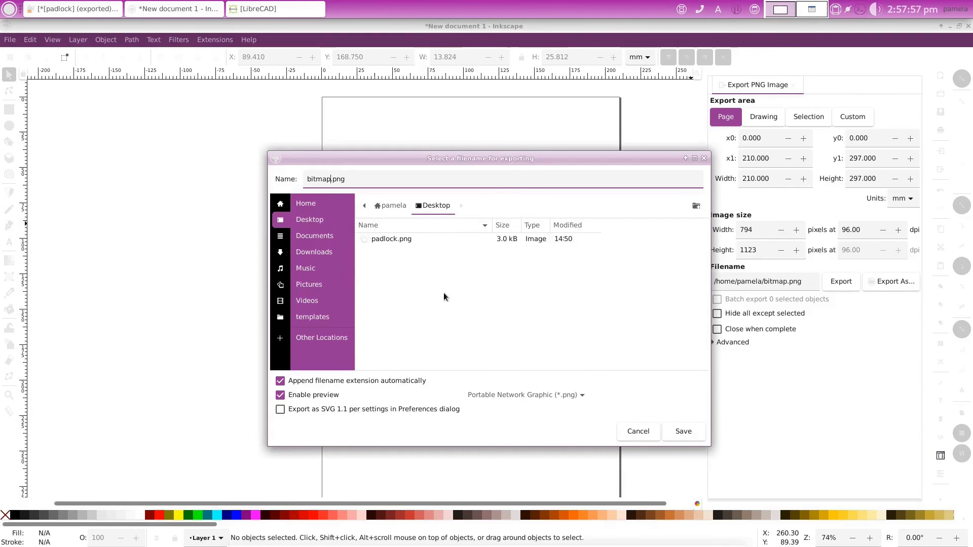
key(BackSpace)
key(BackSpace)
key(BackSpace)
key(BackSpace)
key(BackSpace)
key(BackSpace)
text(padlock)
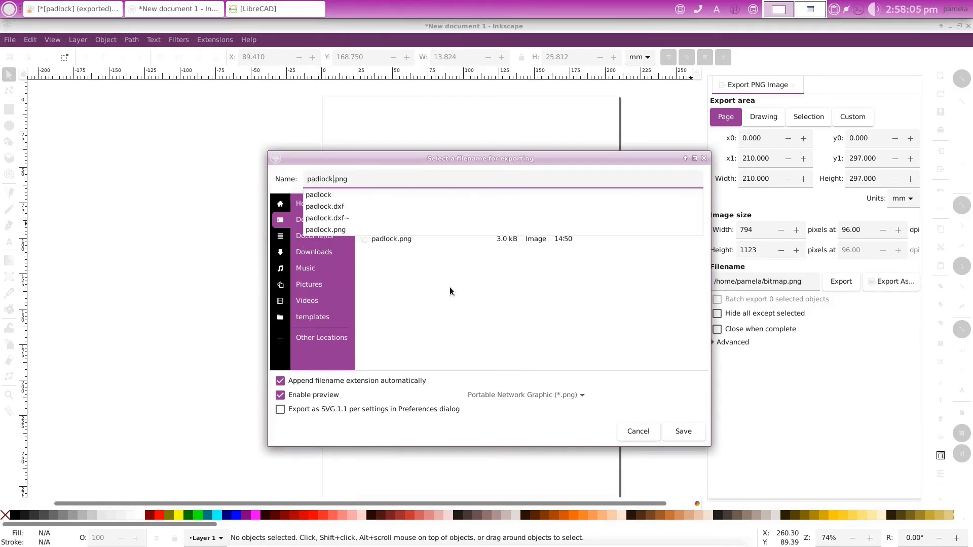
text(2)
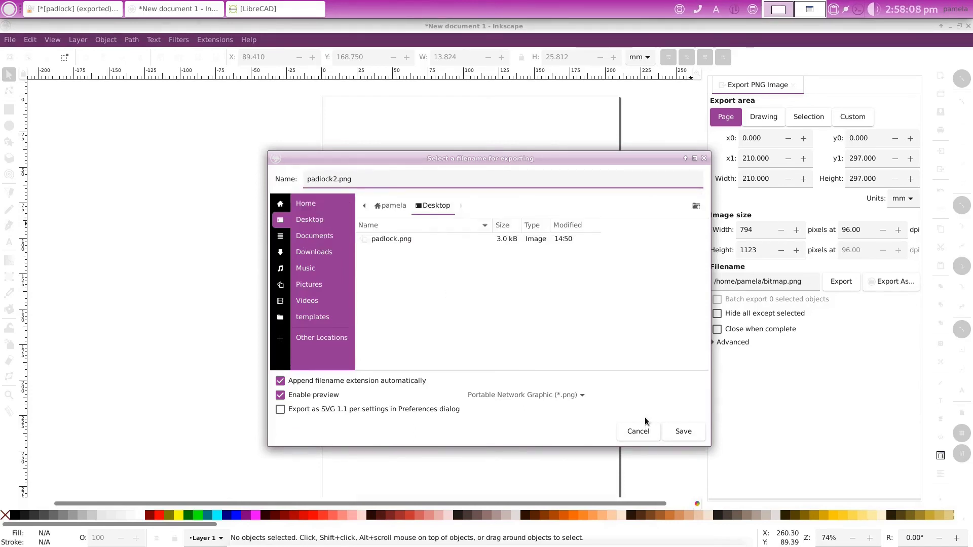
click(668, 430)
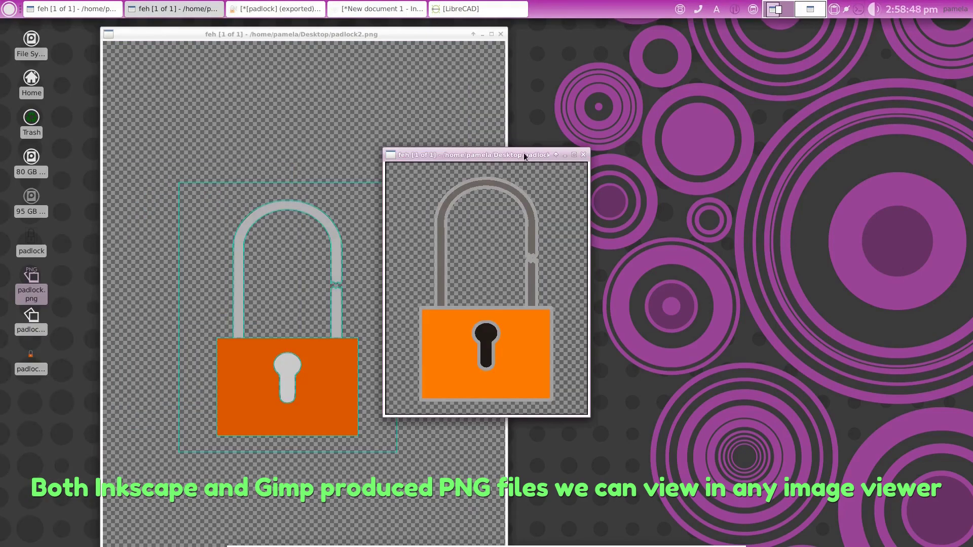
Move the second feh padlock window to the right of the padlock2.png window
drag(515, 153, 646, 151)
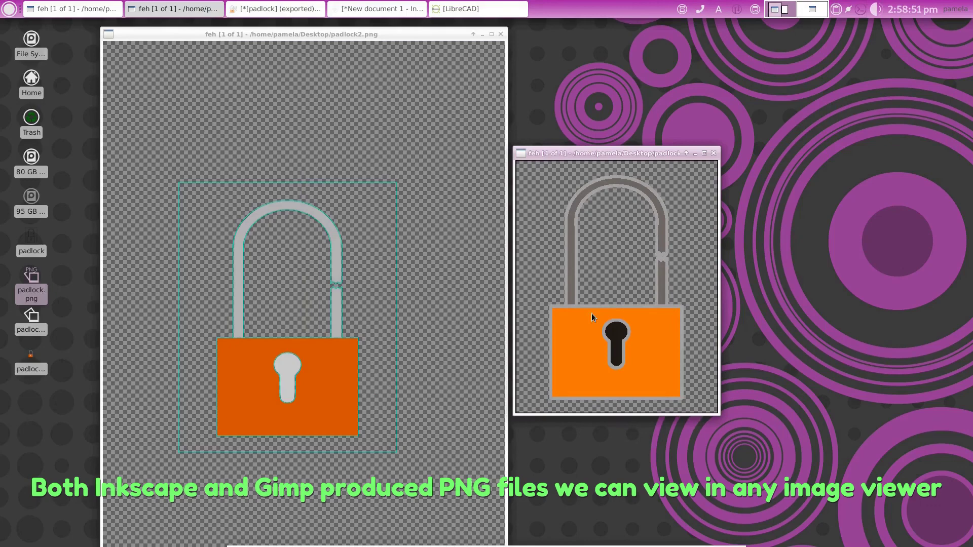